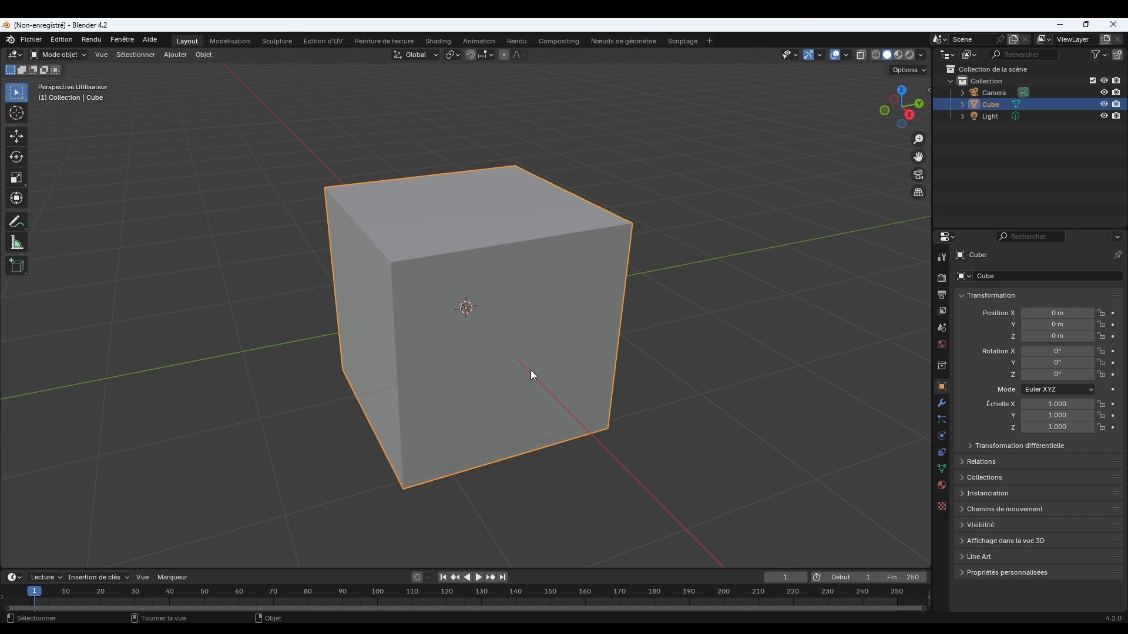
- Enlarge the timeline area so that it takes up the lower part of the workspace below the 3D viewport
middle_drag(598, 394, 698, 304)
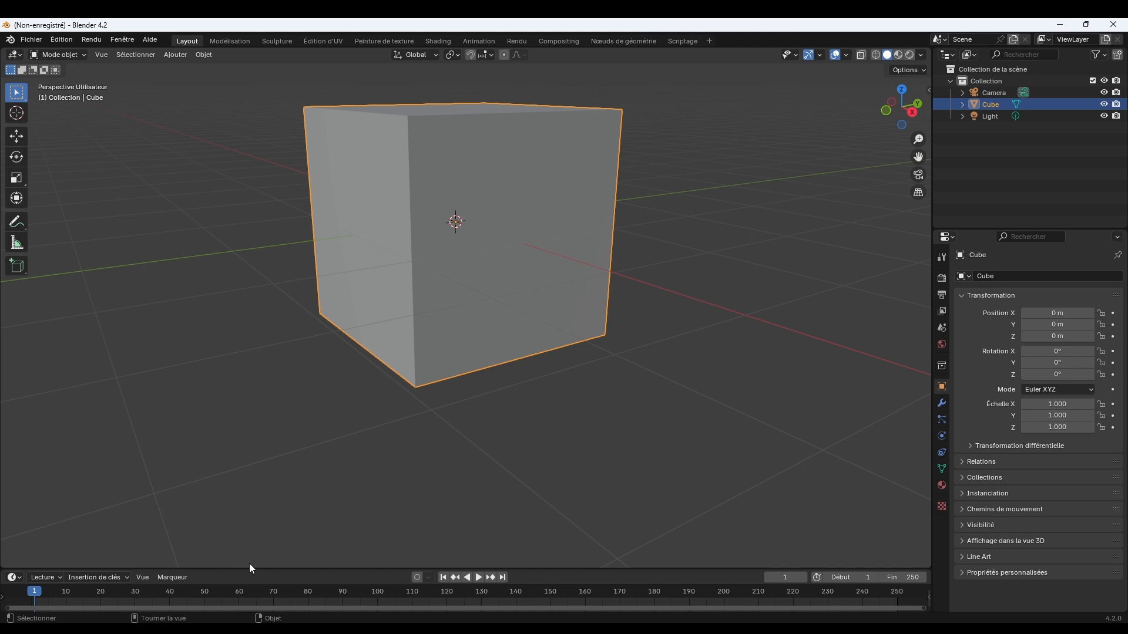
drag(262, 569, 300, 384)
middle_drag(590, 252, 662, 266)
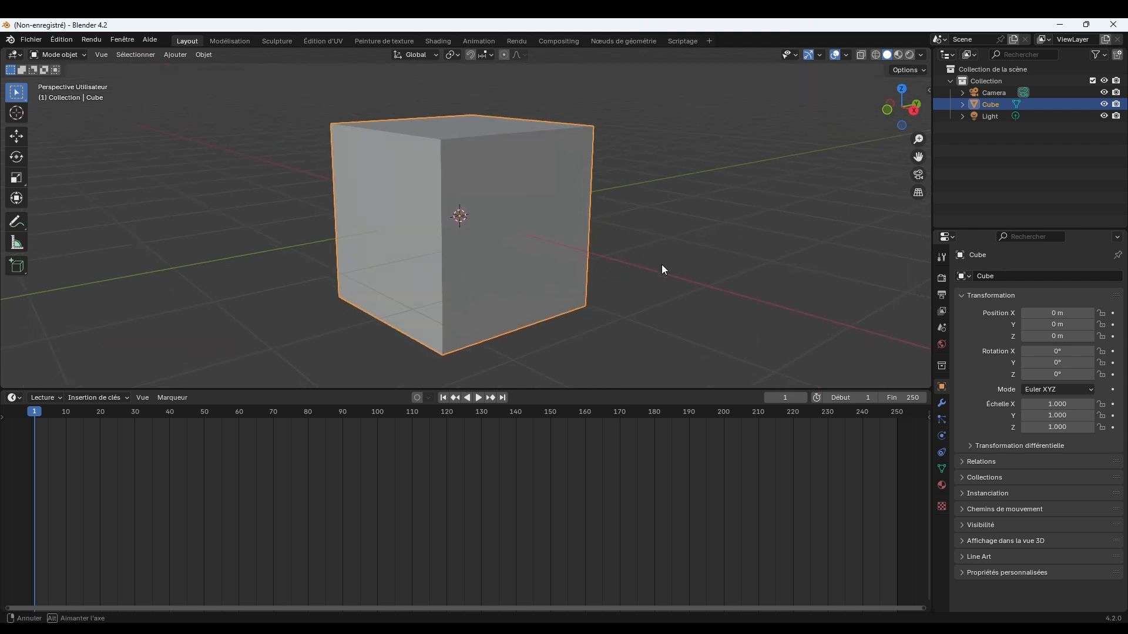
- Enable the Screencast Keys overlay in the 3D viewport and hide the viewport's sidebar
click(928, 90)
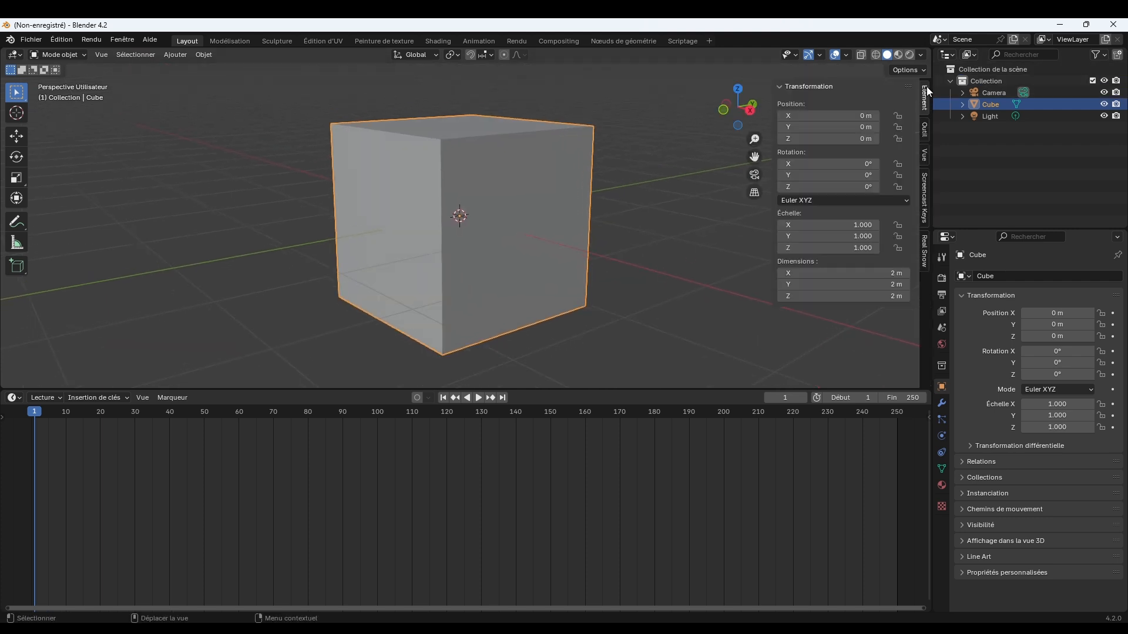
click(925, 202)
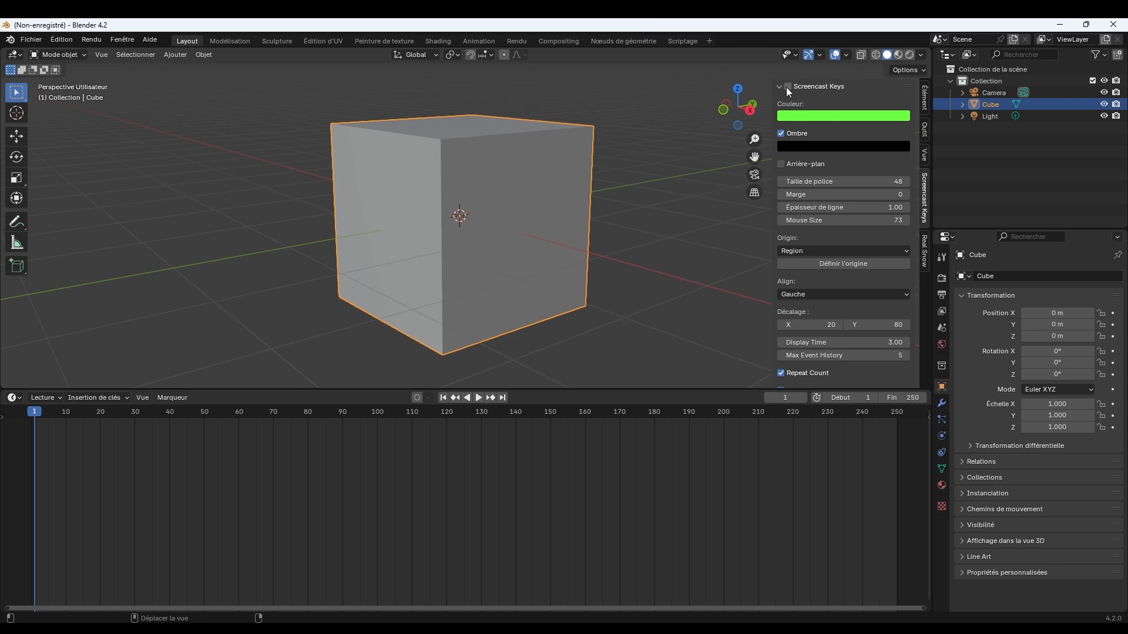
drag(772, 105, 947, 106)
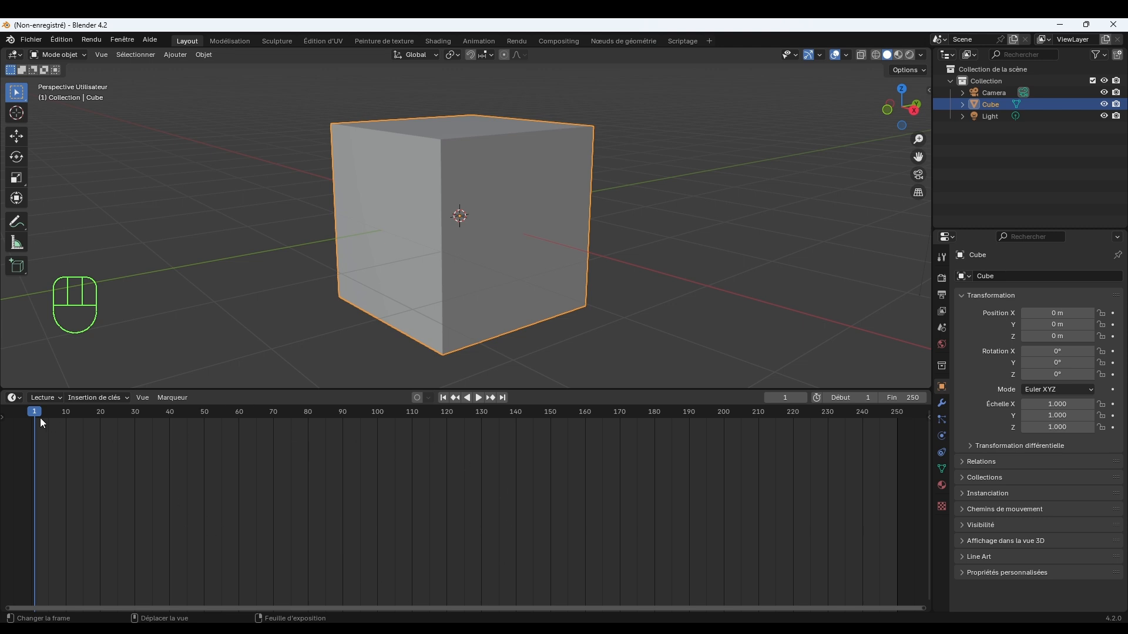
- Slightly reduce the timeline area's height and change it to the shader editor (Éditeur de shaders)
drag(275, 390, 88, 398)
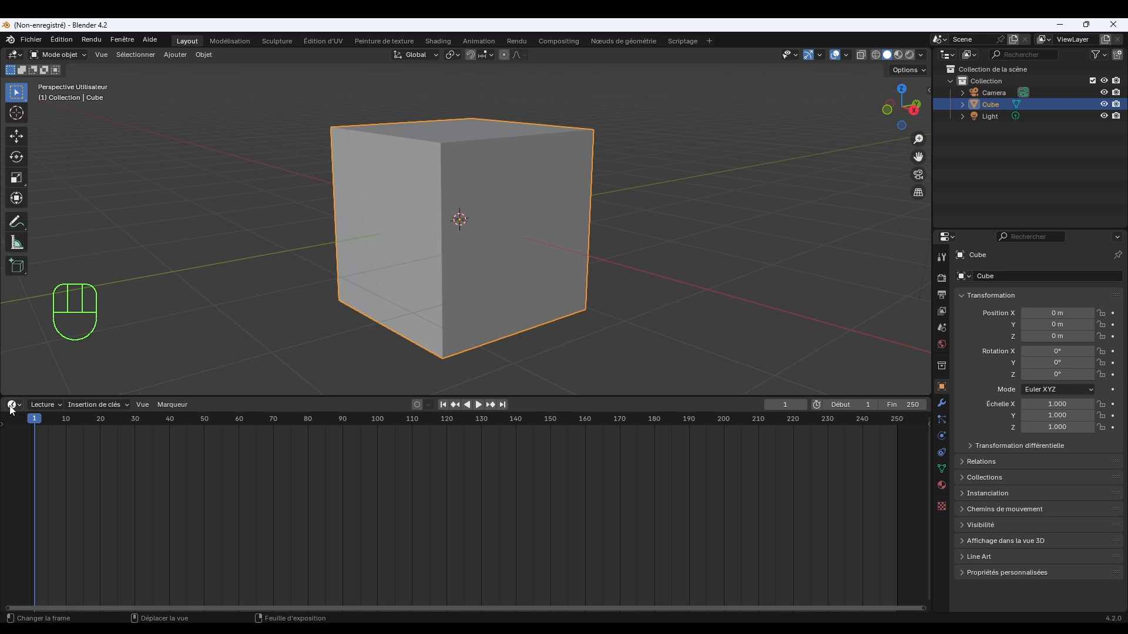
click(12, 405)
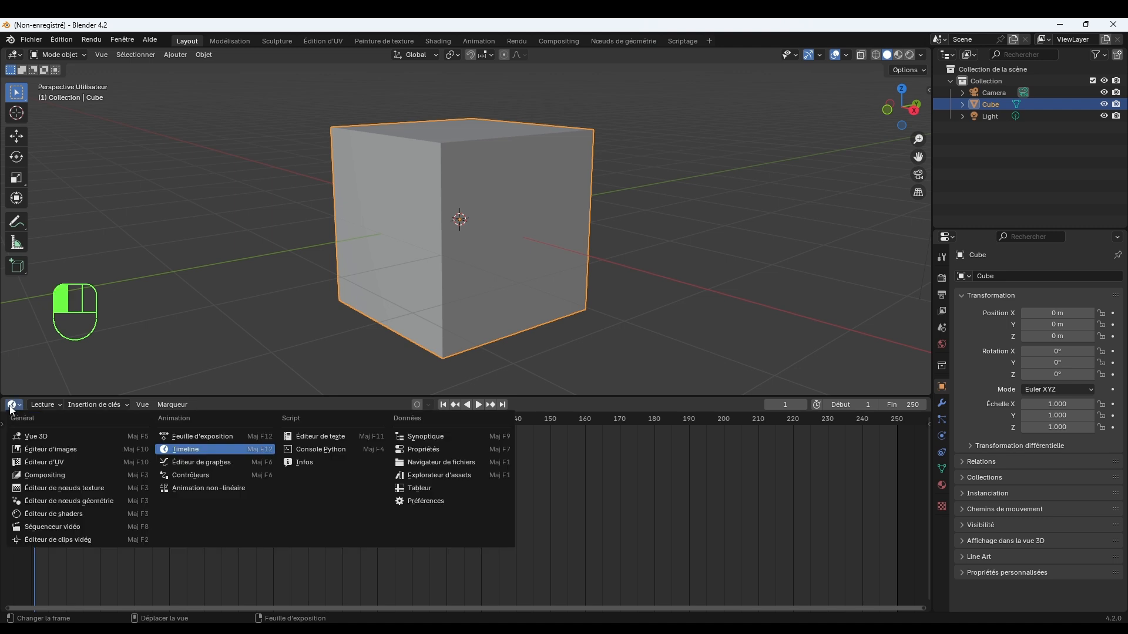
click(61, 517)
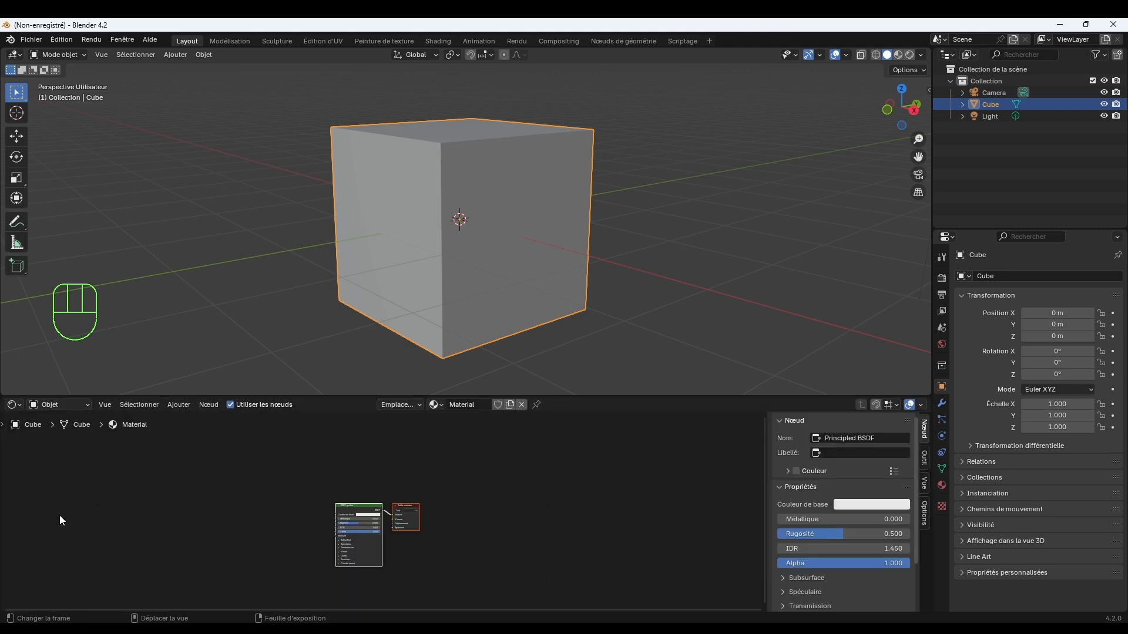
- Add a Voronoi texture node (Texture Voronoï) well to the left of the BSDF guidée node
scroll(421, 527, up, 4)
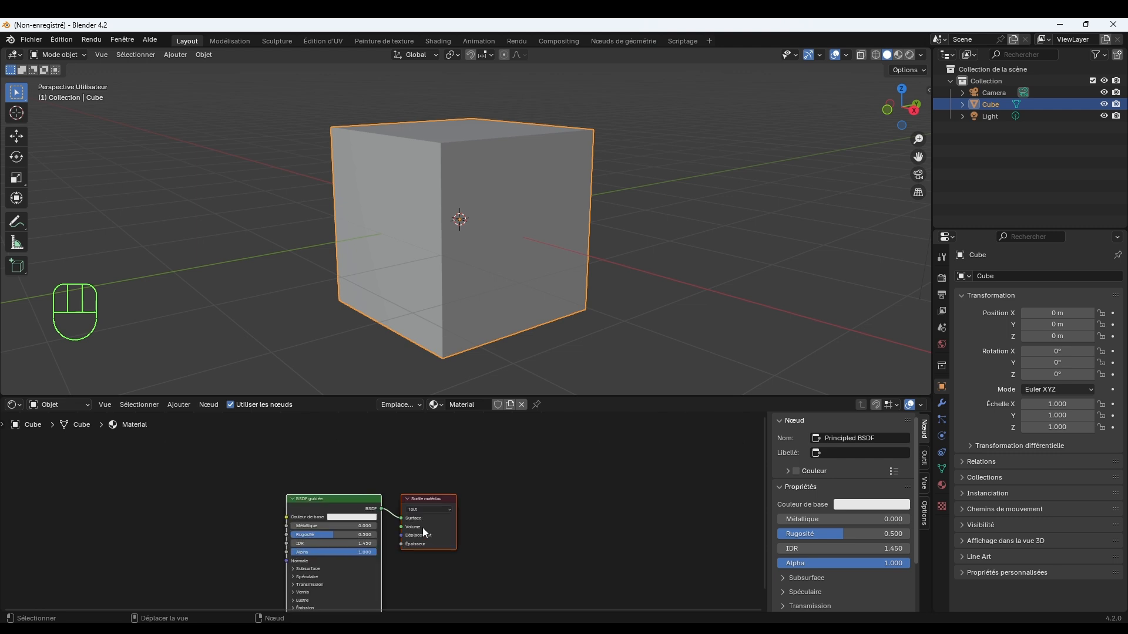
middle_drag(412, 586, 643, 535)
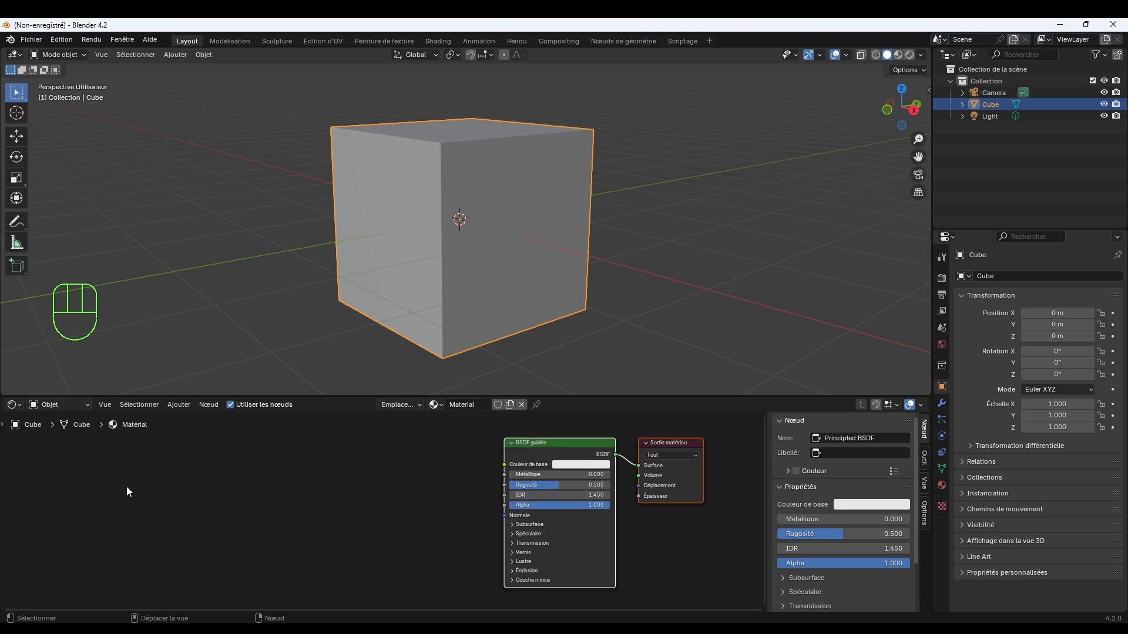
key(shift+a)
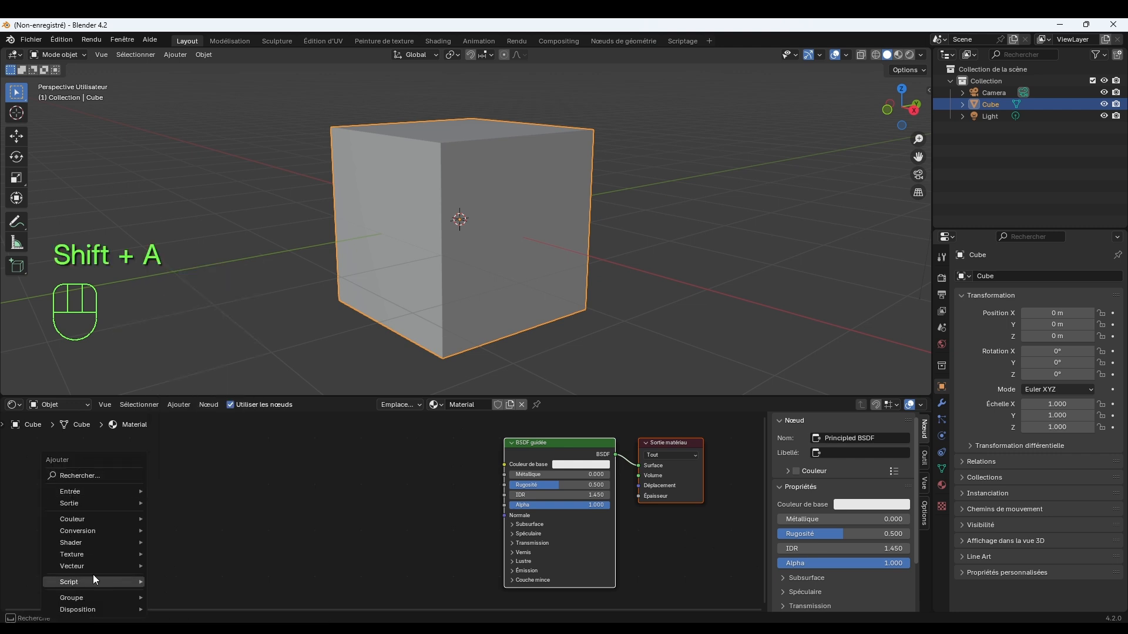
click(108, 473)
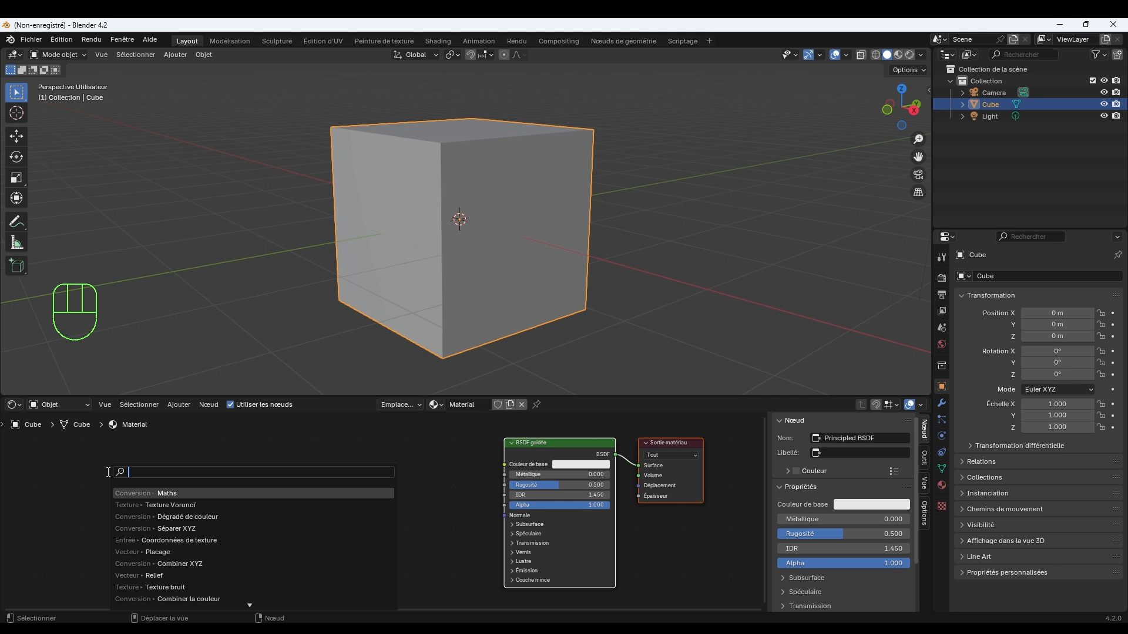
text(vero)
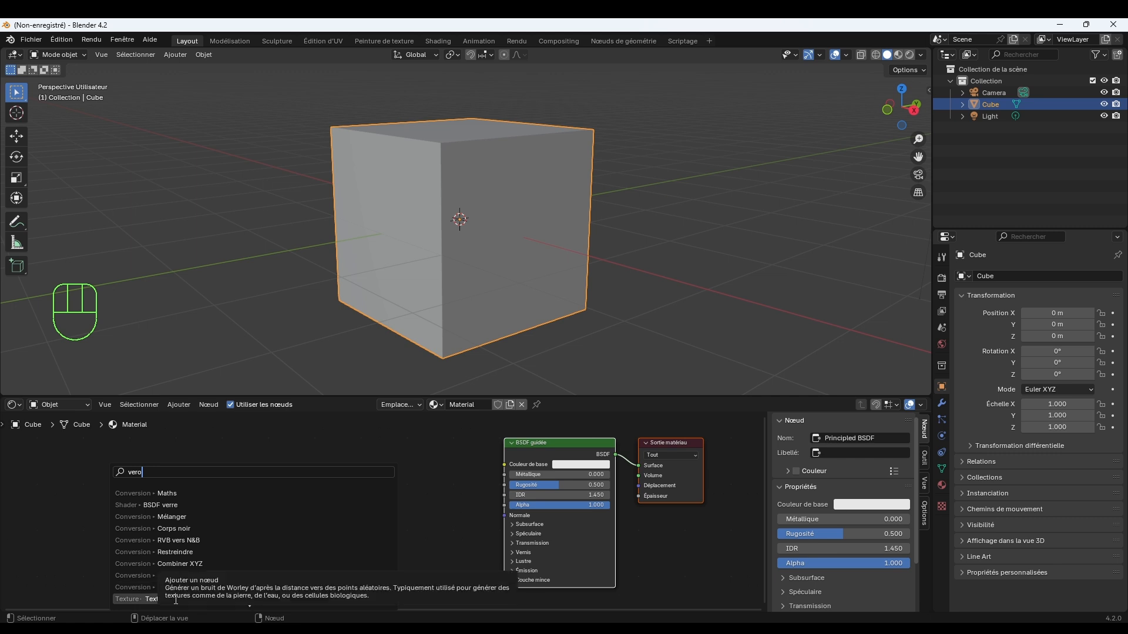
click(196, 599)
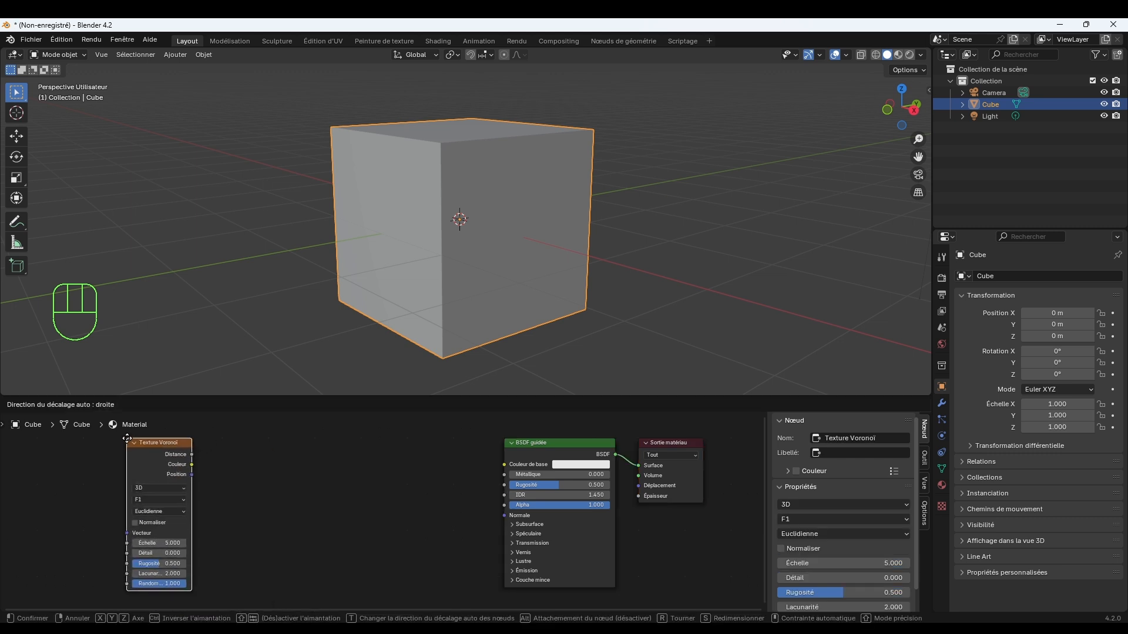
click(110, 444)
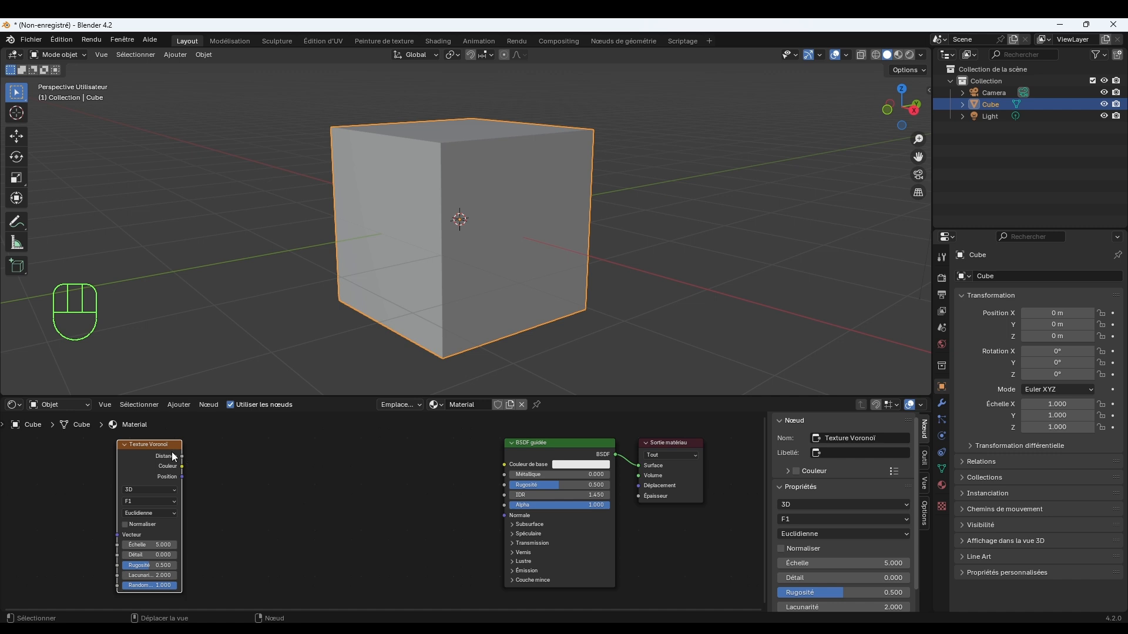
drag(163, 453, 147, 449)
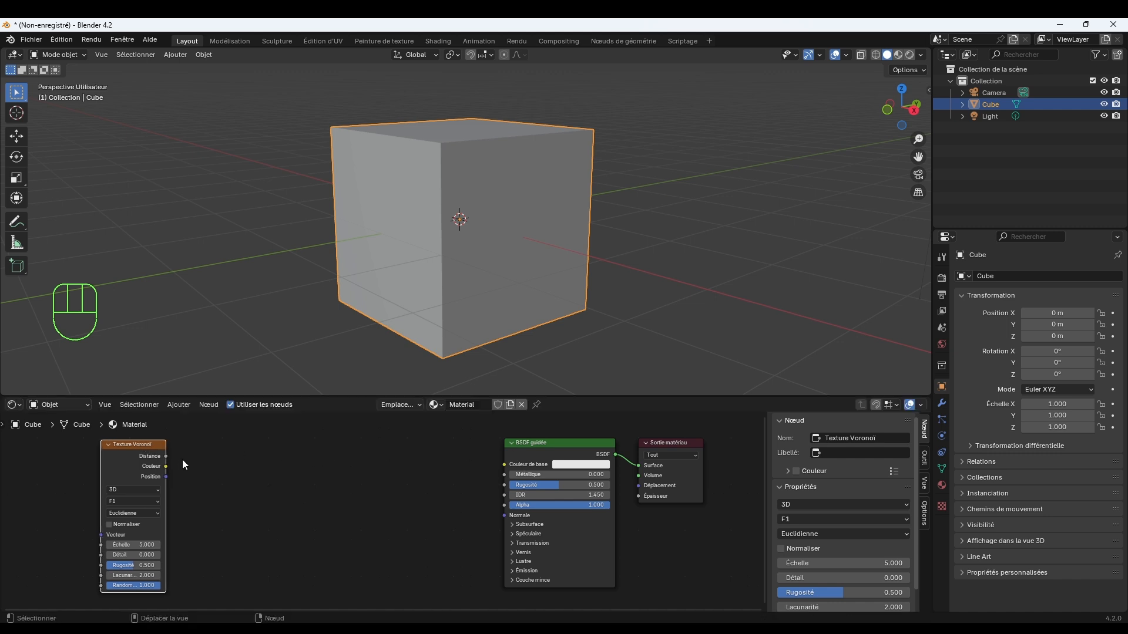
- Show the cube's material properties and set the BSDF guidée node's base color to light green
click(543, 461)
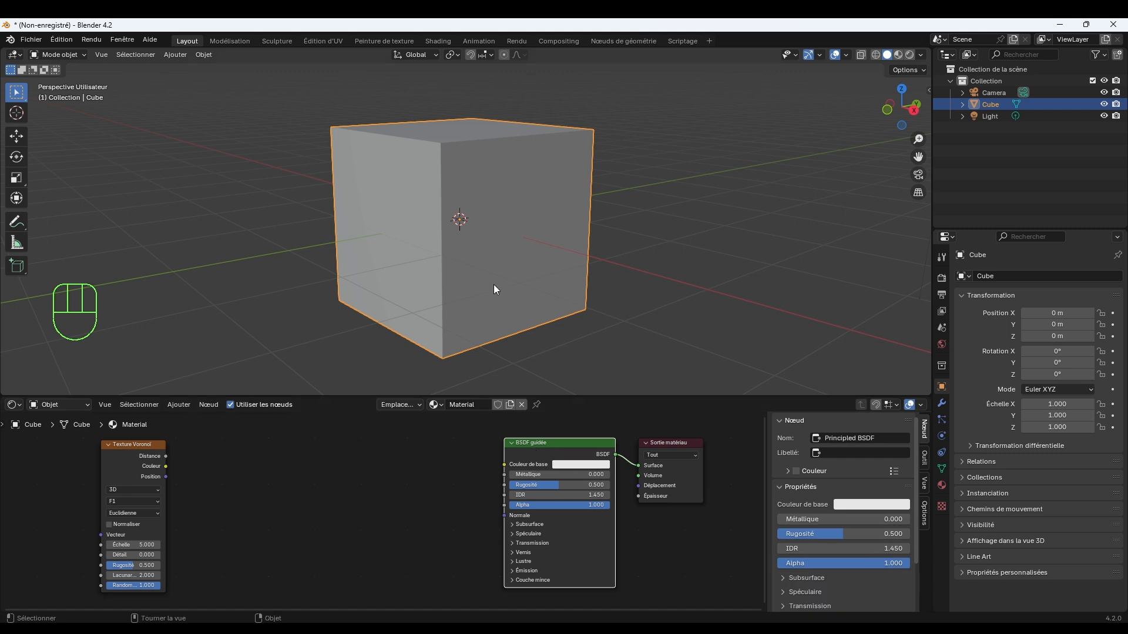
click(941, 485)
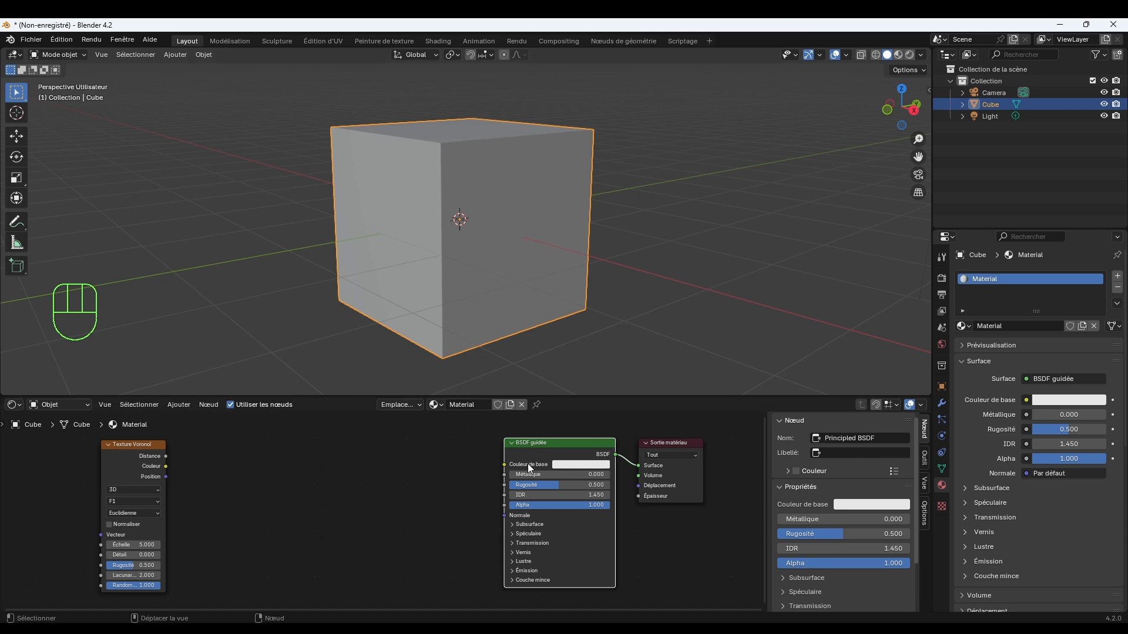
click(569, 464)
mouse_move(580, 377)
mouse_down()
mouse_move(603, 349)
mouse_move(587, 358)
mouse_up()
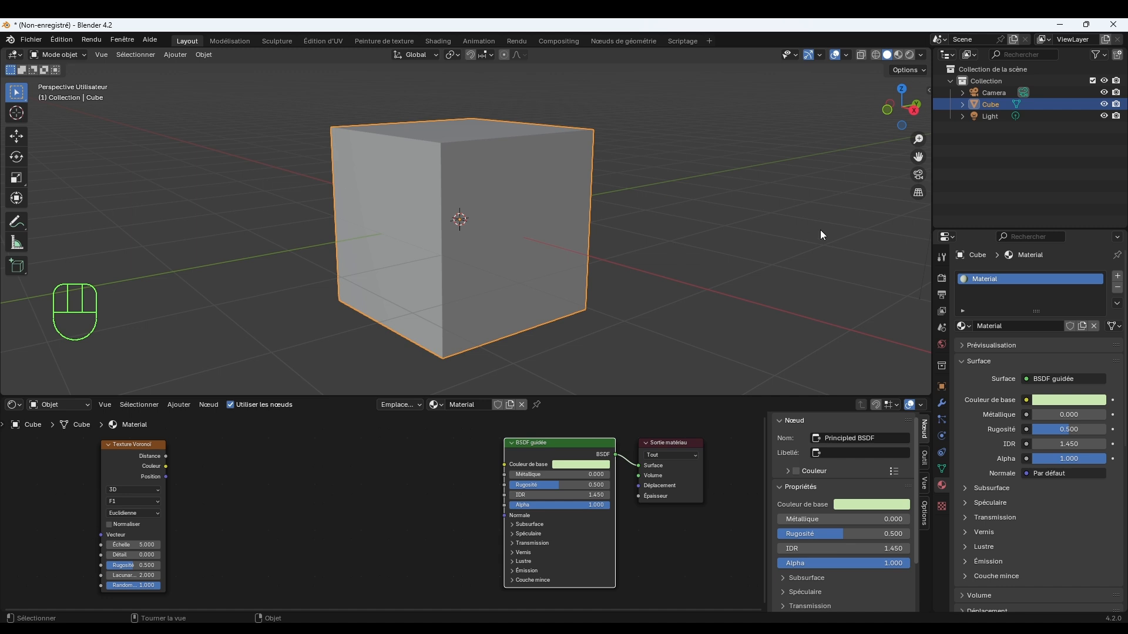
- Display the 3D viewport in material preview shading and set the BSDF guidée node's base color to blue
click(897, 55)
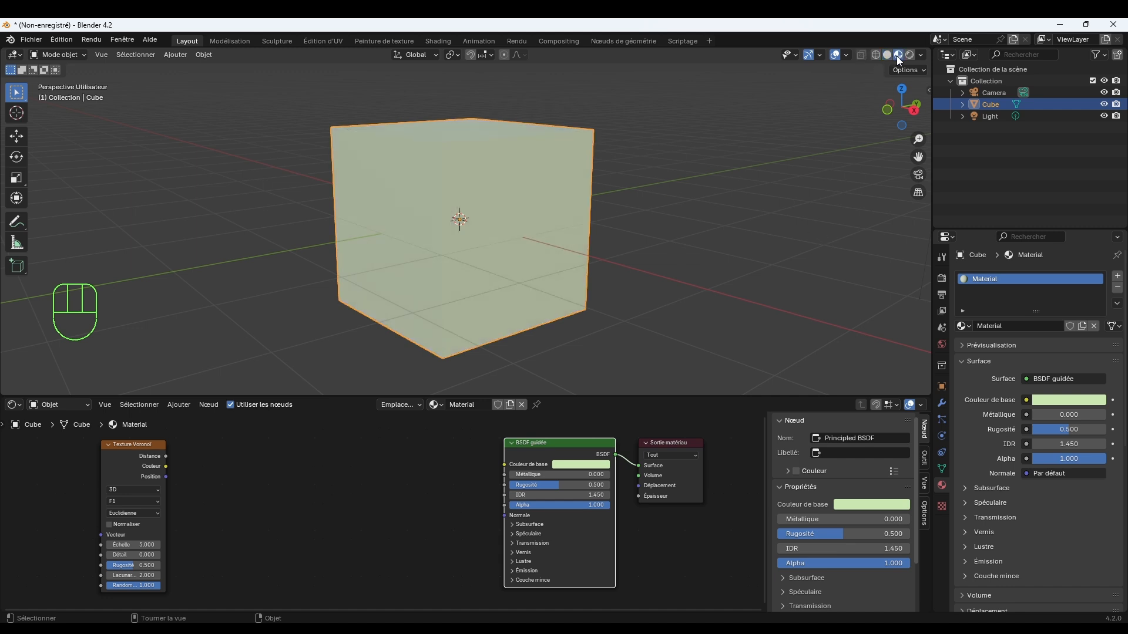
click(590, 463)
mouse_move(608, 378)
mouse_down()
mouse_move(617, 372)
mouse_move(605, 343)
mouse_move(614, 343)
mouse_up()
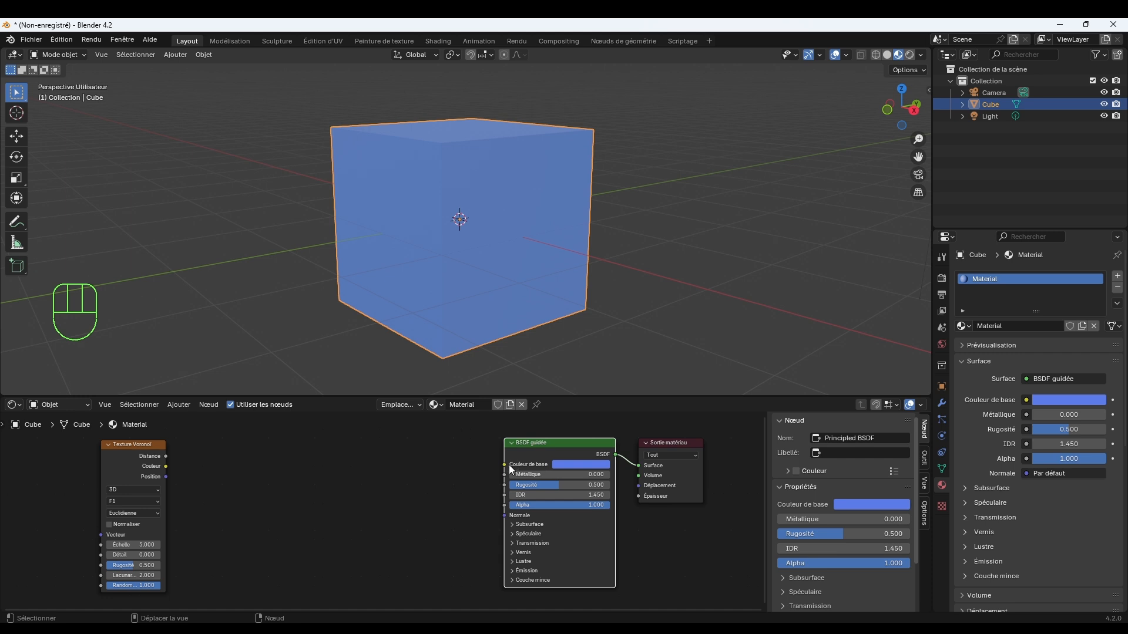
mouse_move(507, 470)
mouse_move(566, 462)
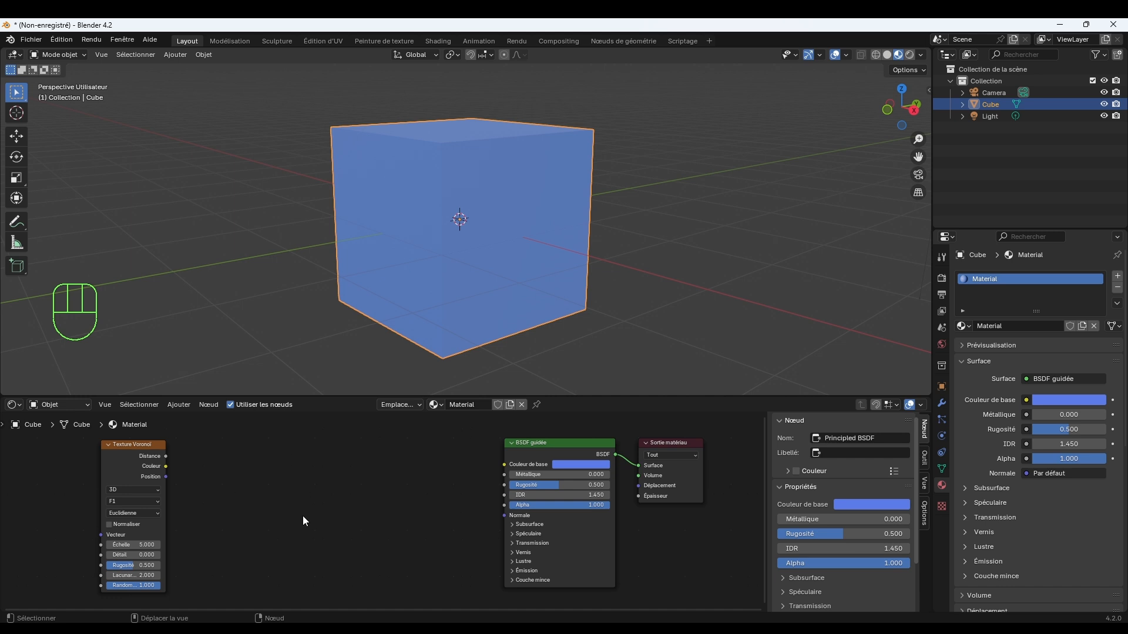
- Add a color ramp node (Dégradé de couleur) between the Texture Voronoï and BSDF guidée nodes
key(ctrl+a)
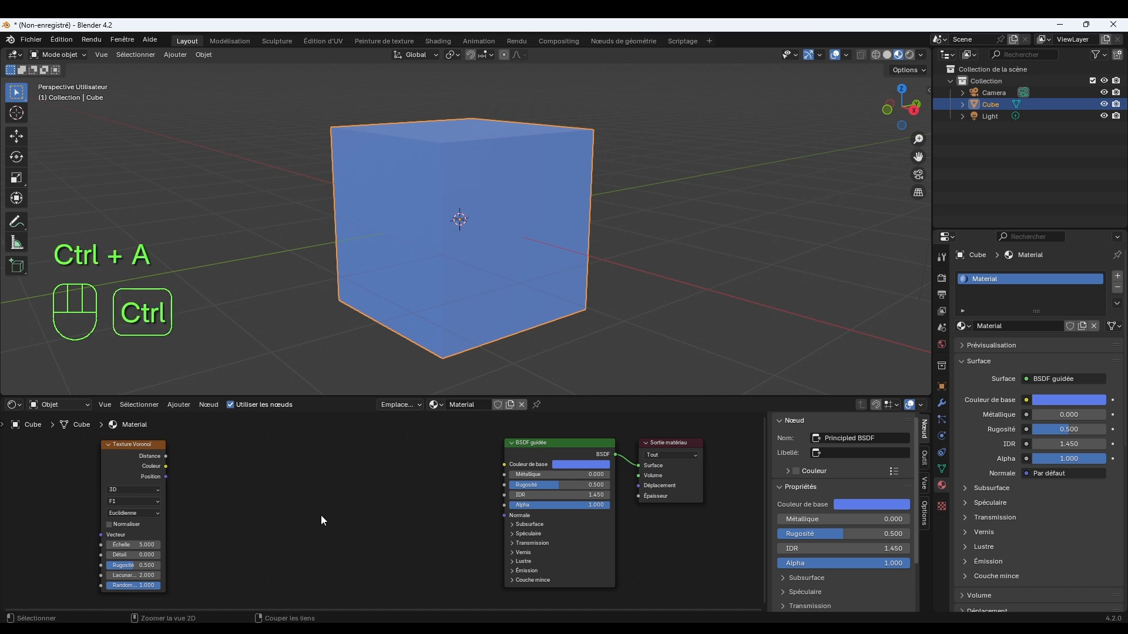
key(shift+a)
mouse_move(322, 516)
click(296, 477)
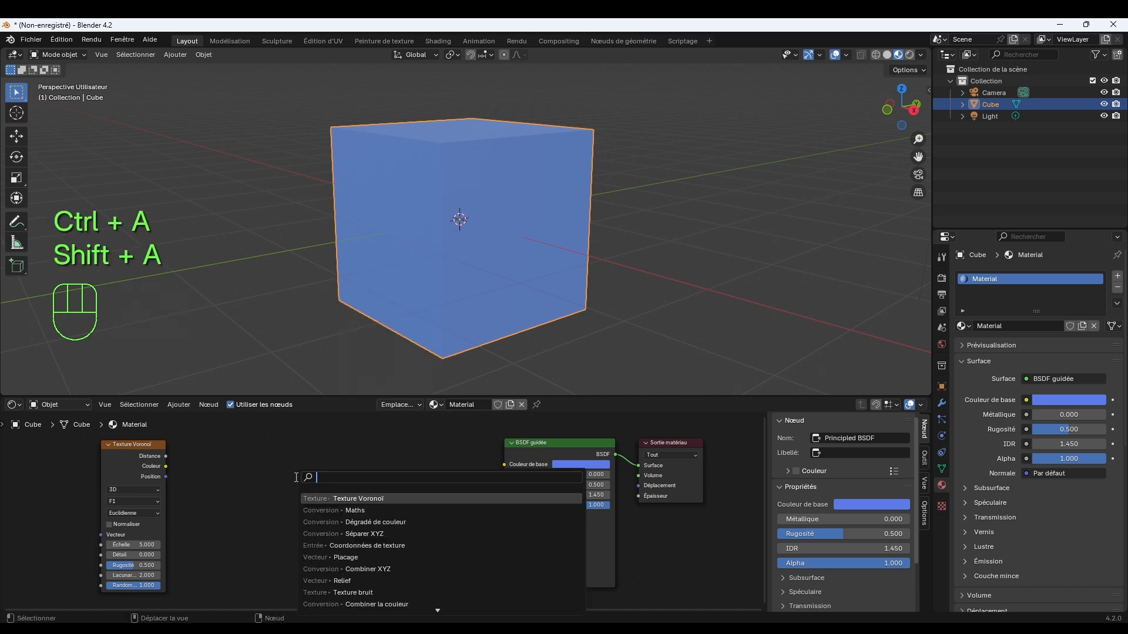
text(degr)
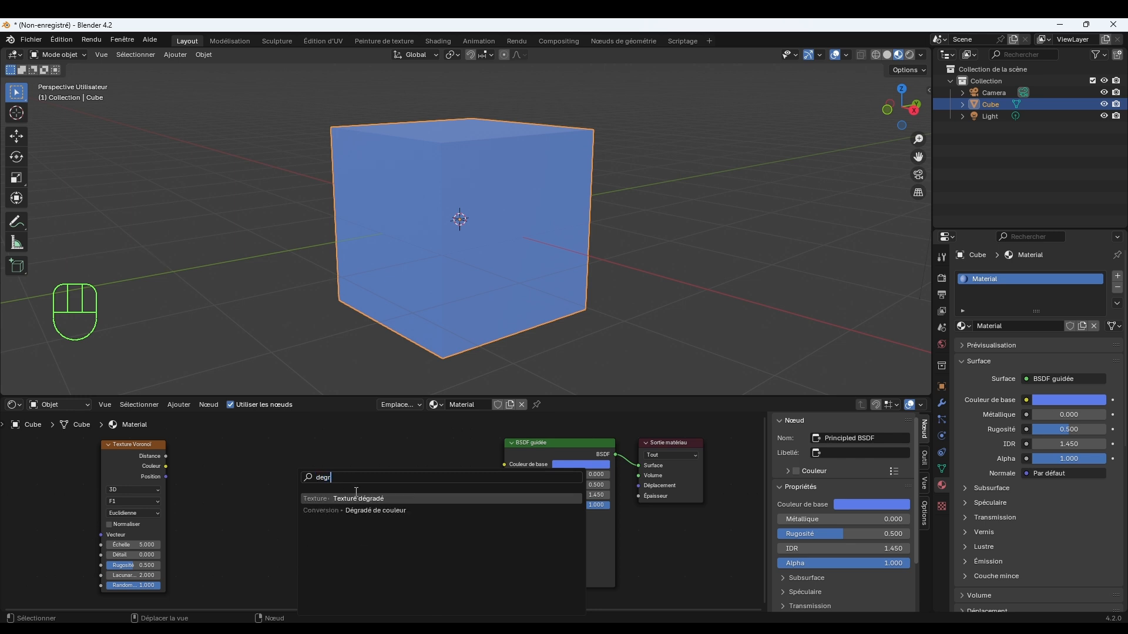
click(370, 510)
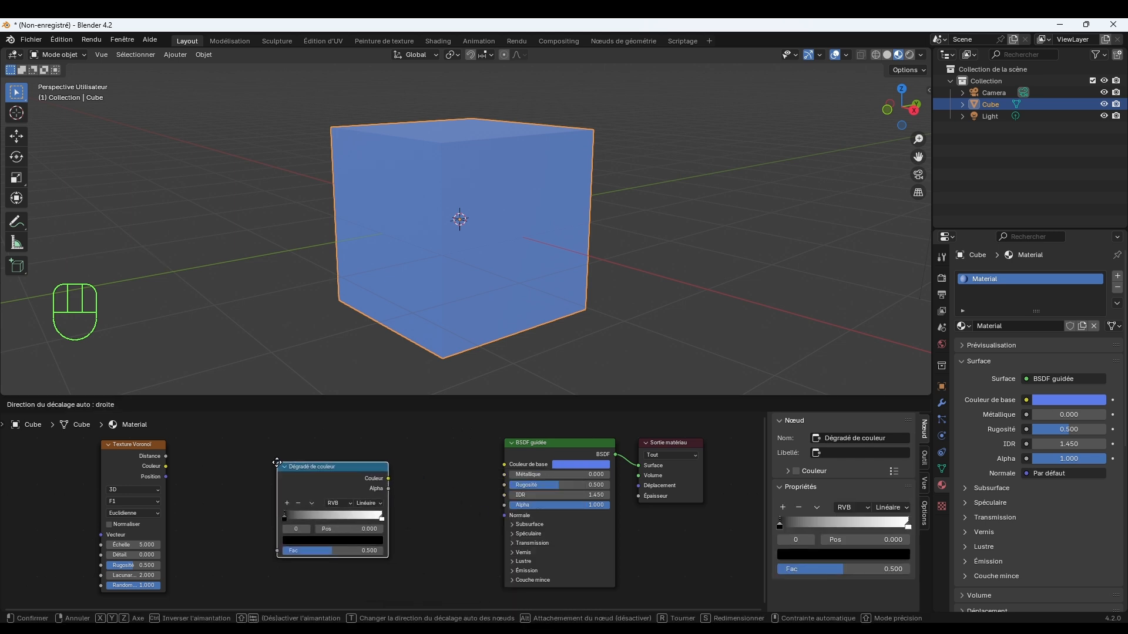
click(288, 465)
drag(348, 468, 343, 468)
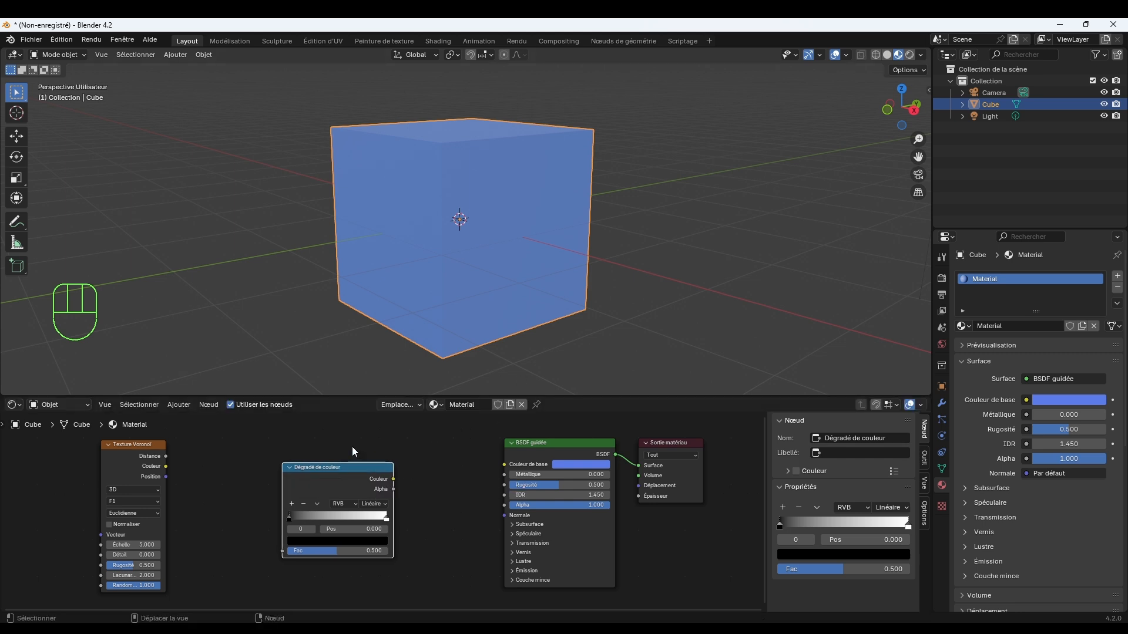
- Toggle the interface translation repeatedly between French and English in the language preferences, ending on French, and close the preferences
click(62, 39)
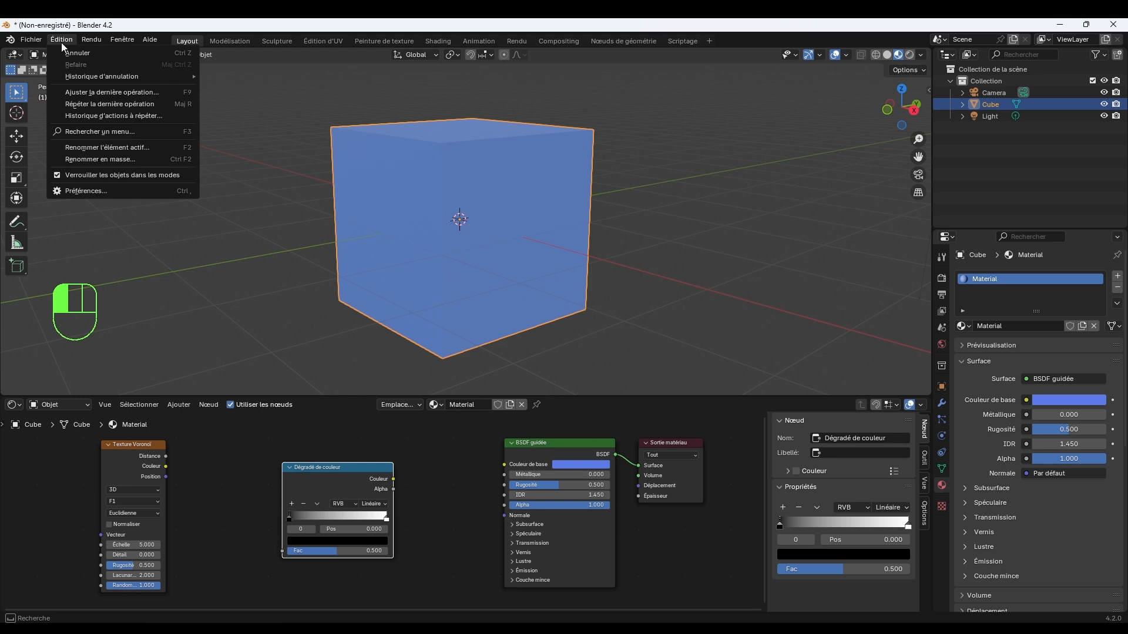
click(94, 192)
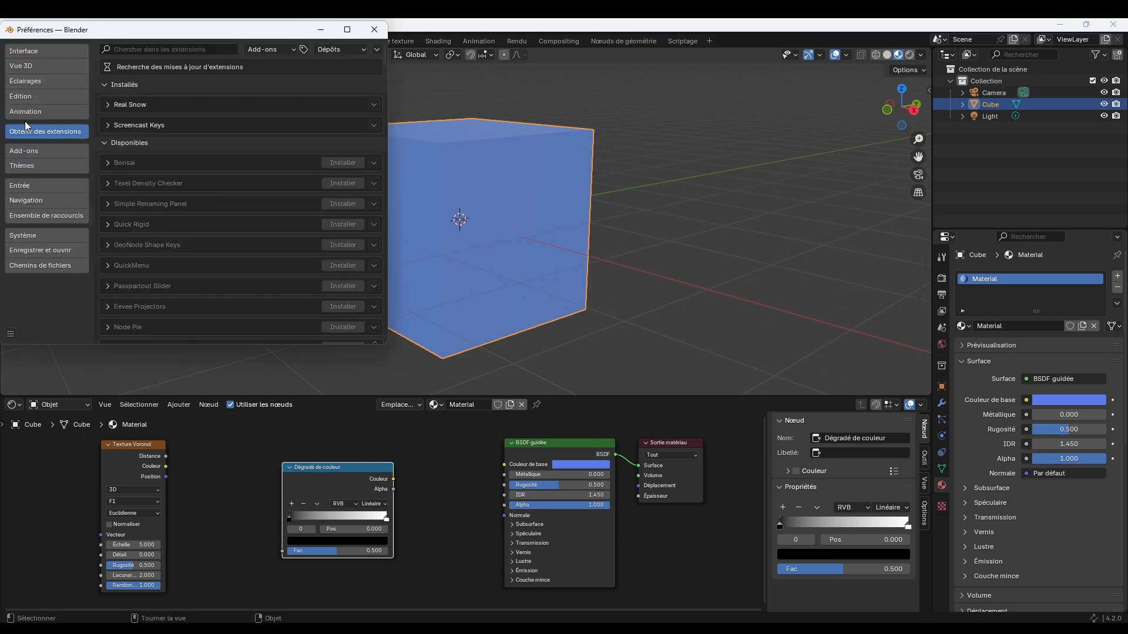
click(35, 52)
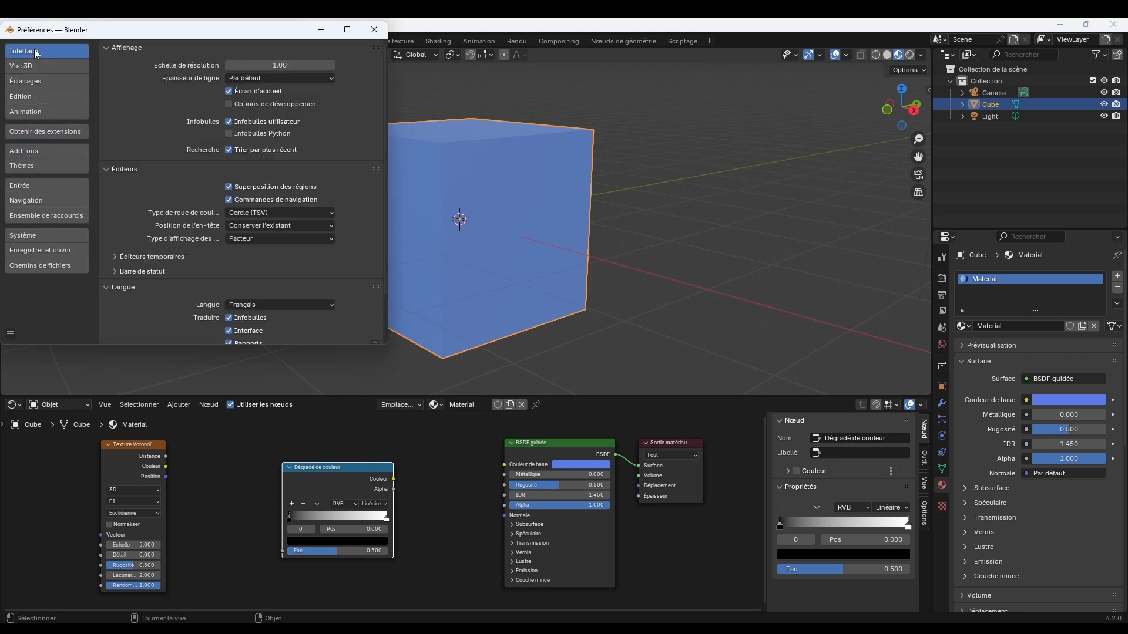
click(267, 302)
click(323, 305)
click(230, 330)
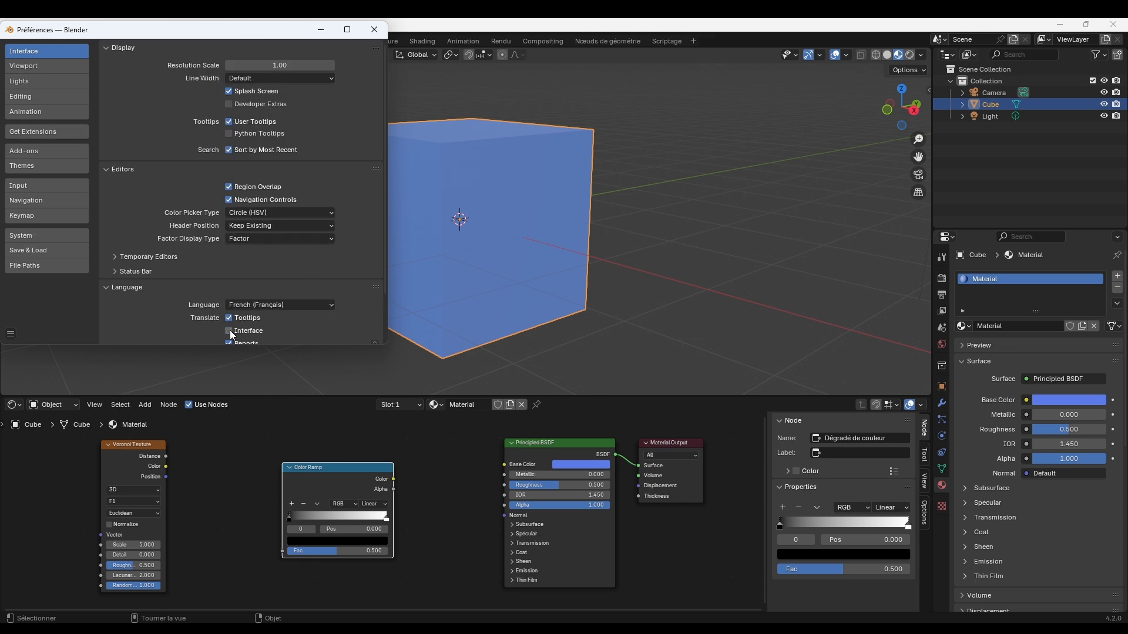
click(229, 330)
click(229, 330)
click(230, 331)
click(229, 331)
click(229, 331)
click(229, 331)
click(229, 331)
click(229, 330)
click(229, 330)
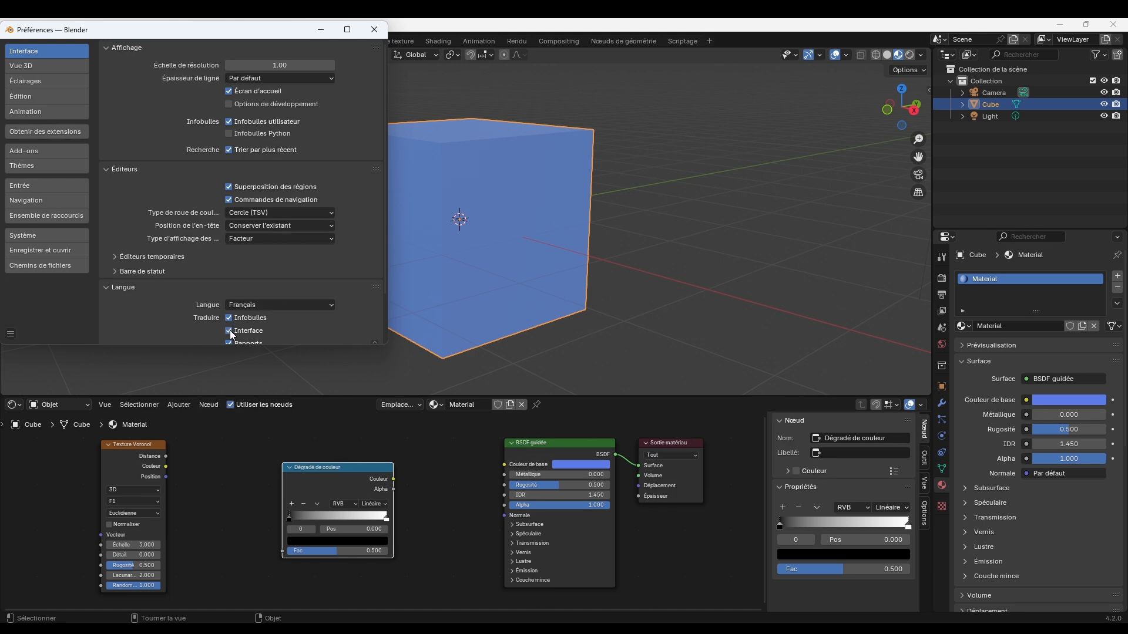
click(229, 330)
click(229, 330)
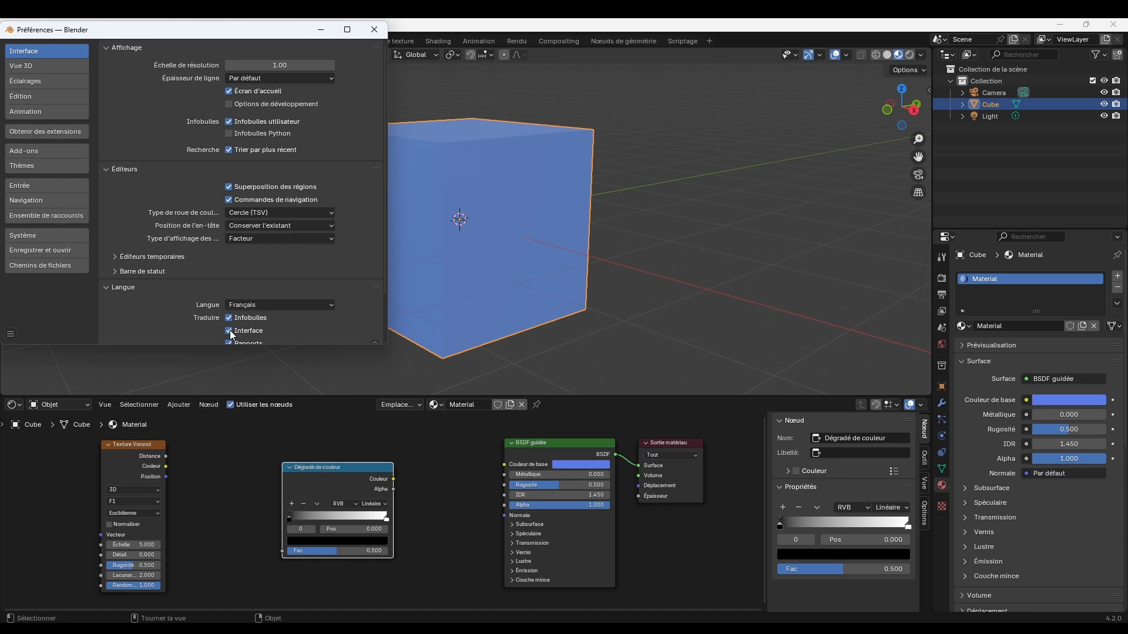
click(374, 29)
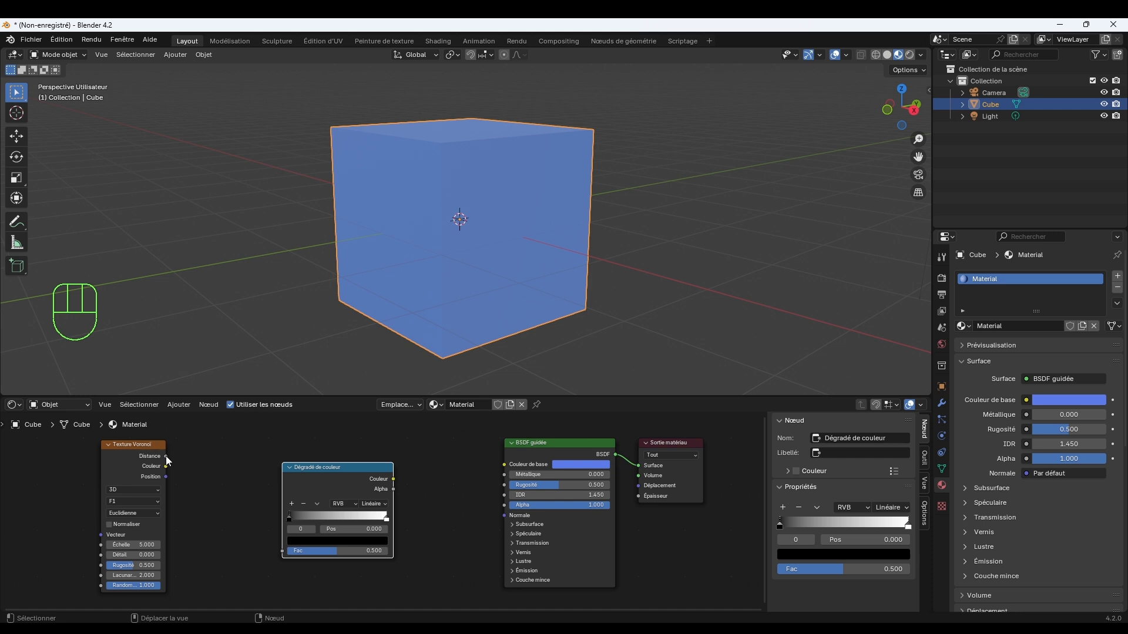
- Connect the Texture Voronoï node's Distance output to the Fac input of the Dégradé de couleur node
drag(166, 456, 276, 551)
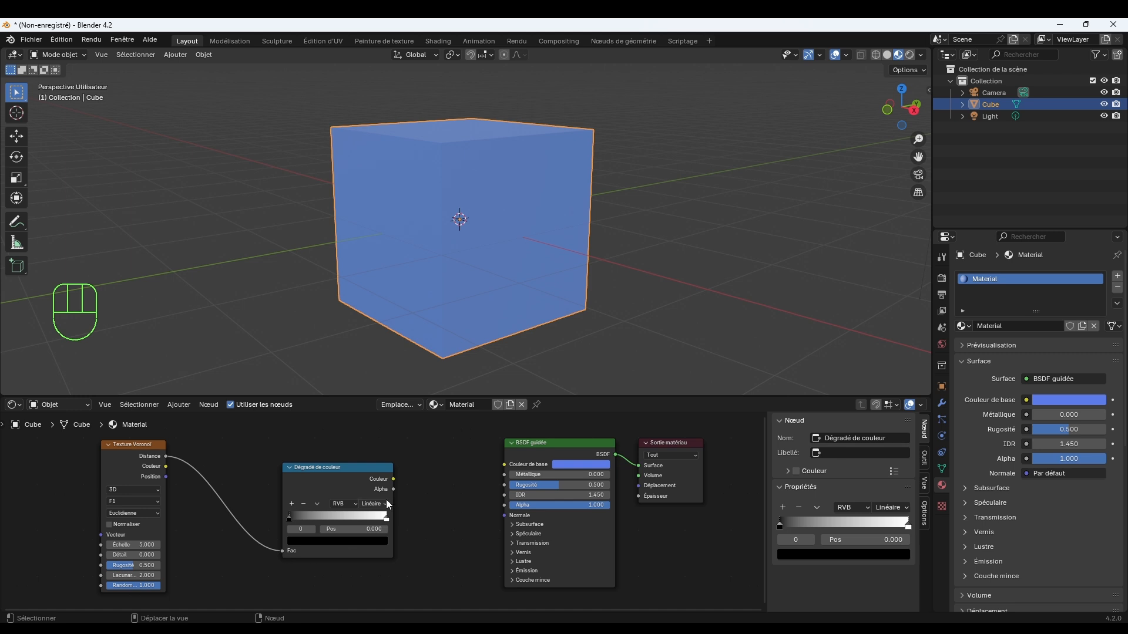
- Connect the Dégradé de couleur output to the BSDF guidée base color and move its black stop to 0.318 and white stop to 0.859
drag(393, 479, 504, 465)
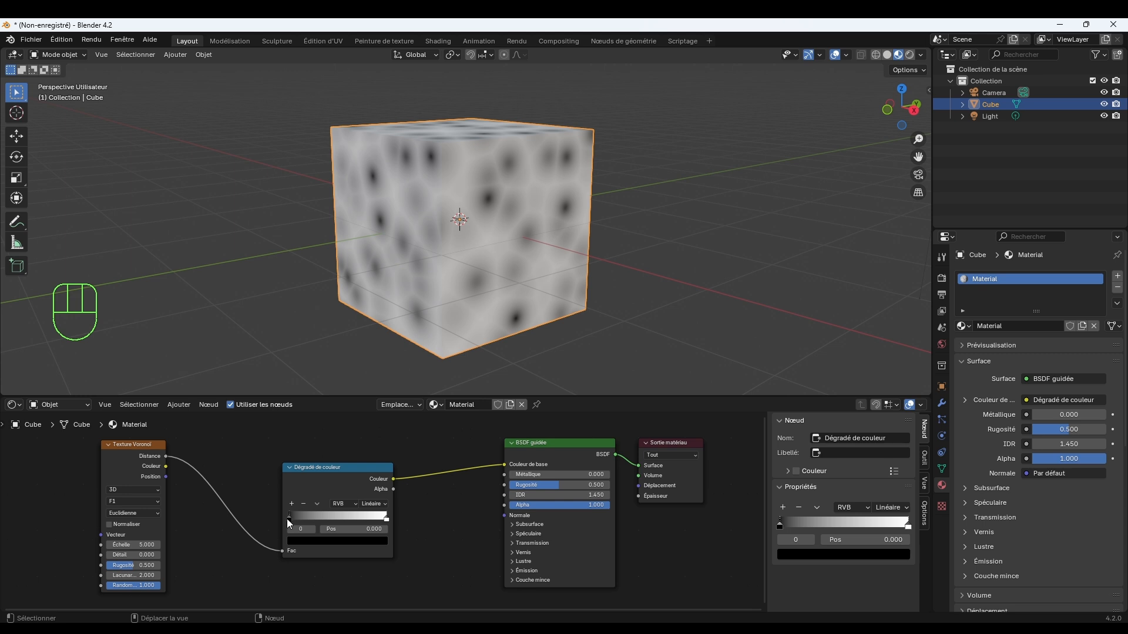
drag(288, 519, 319, 517)
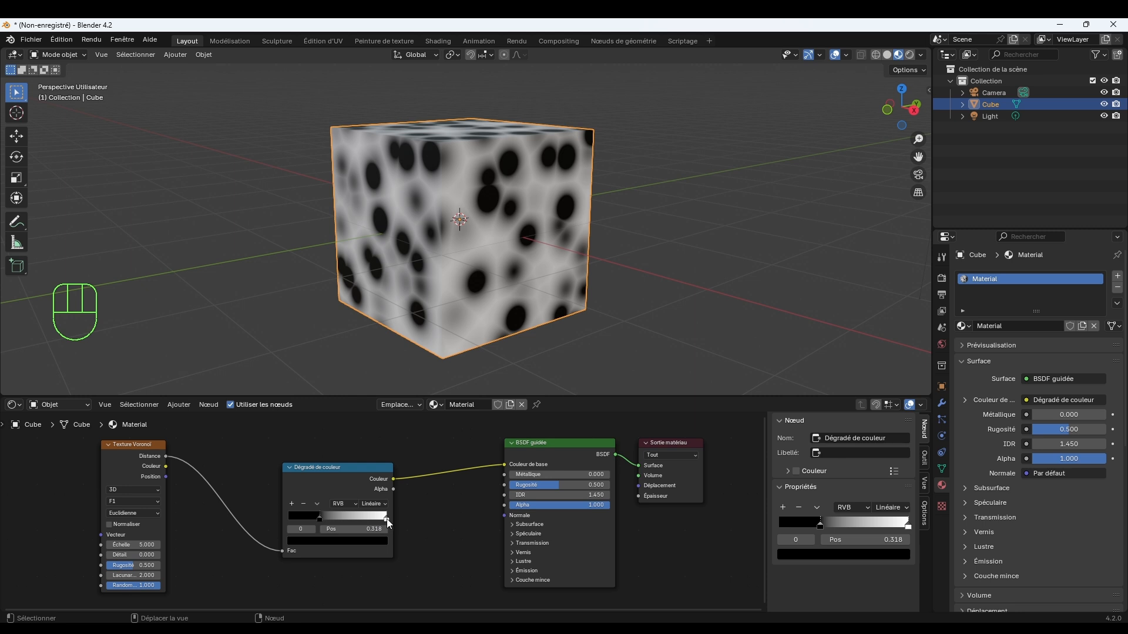
mouse_move(387, 520)
mouse_down()
mouse_move(320, 519)
mouse_move(372, 519)
mouse_up()
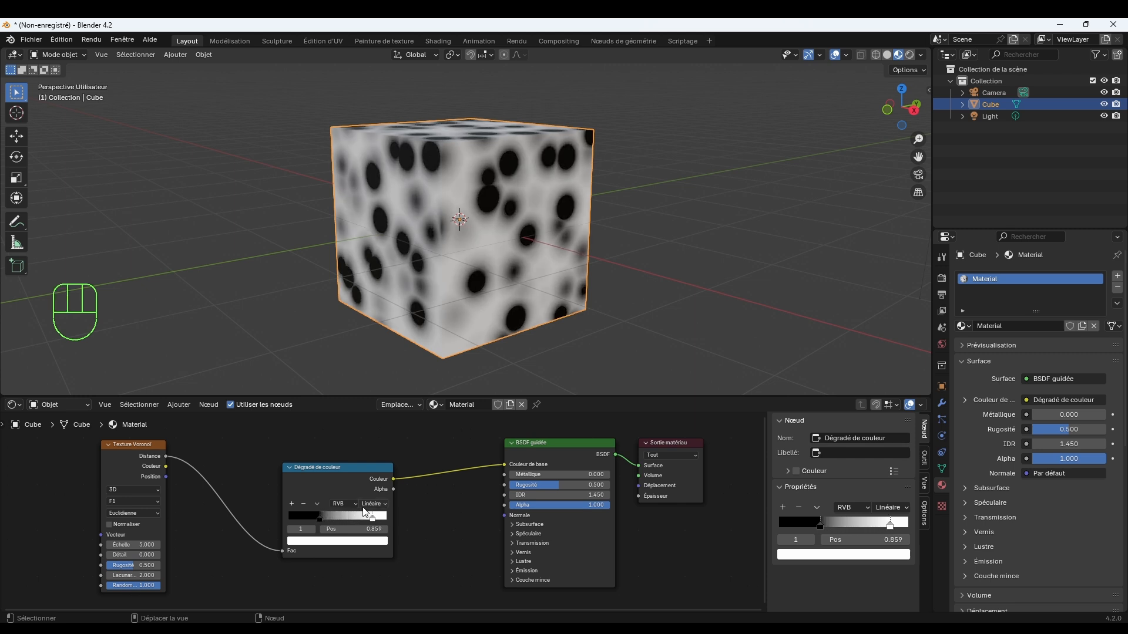
- Set the color ramp's interpolation to Constante and move its white stop to position 0.523
click(383, 505)
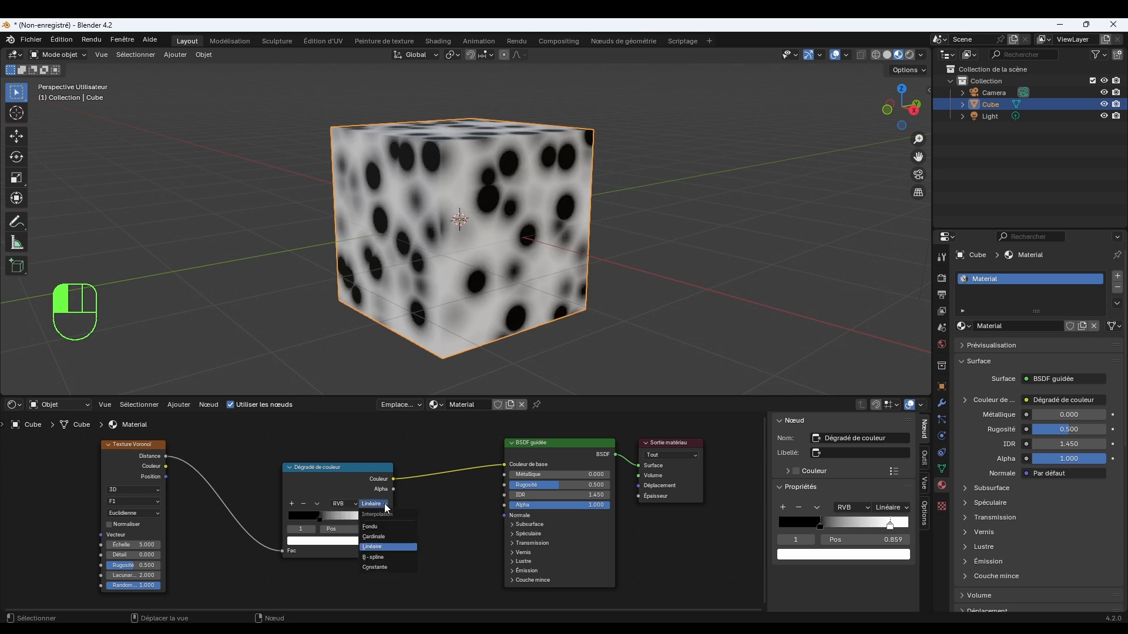
click(377, 569)
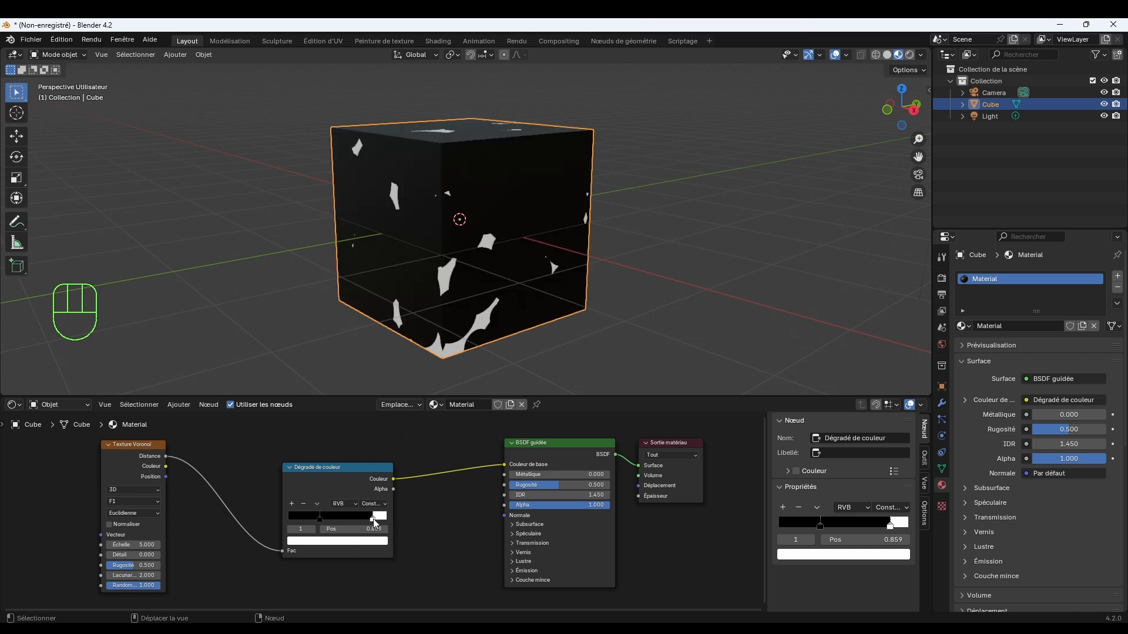
drag(376, 522, 340, 519)
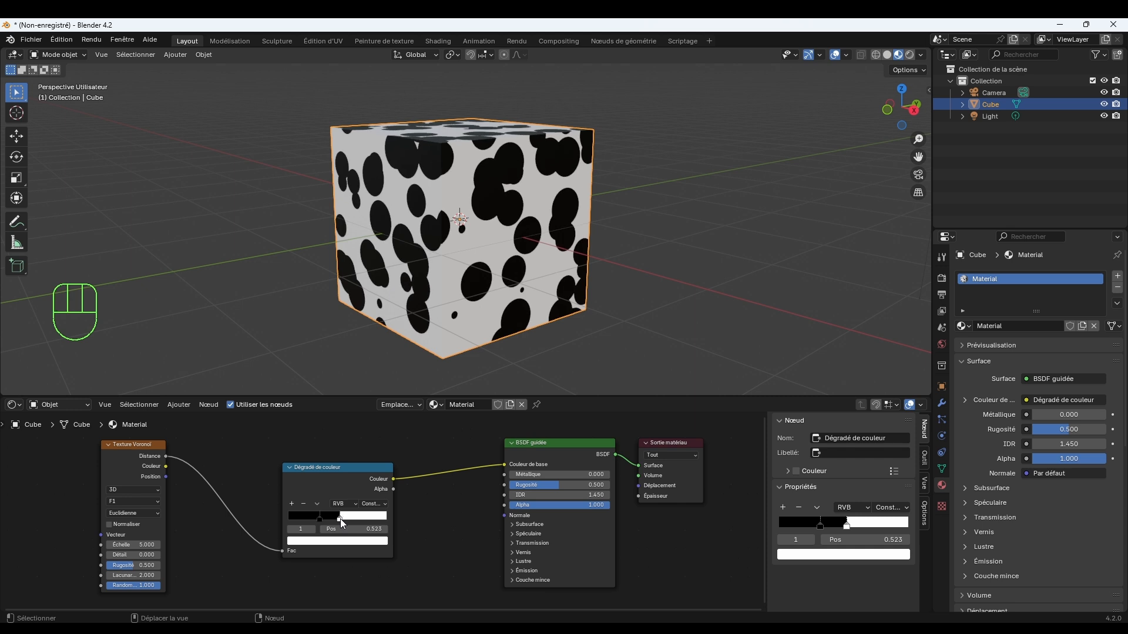
- Delete the color ramp's white stop and move the remaining black stop to position 0.000
key(Delete)
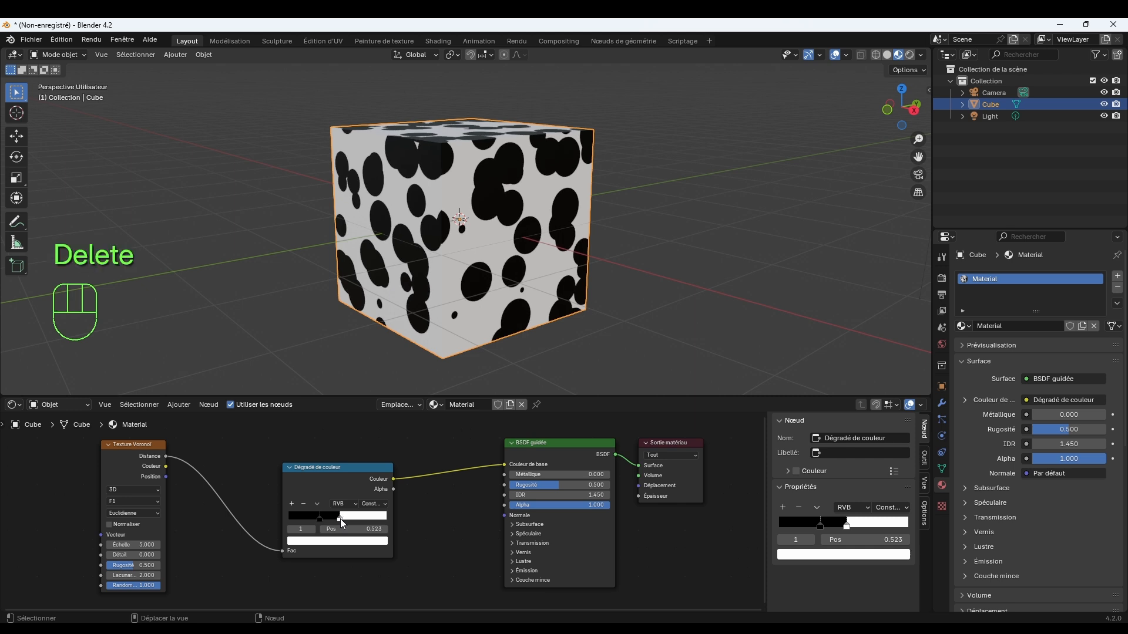
click(302, 503)
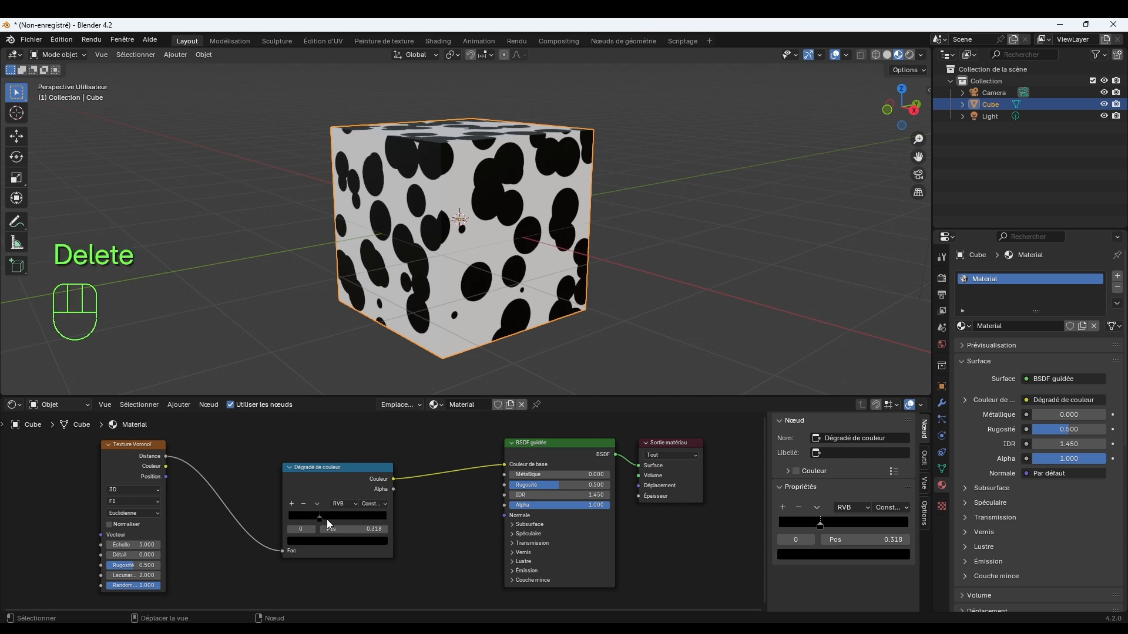
drag(320, 519, 294, 515)
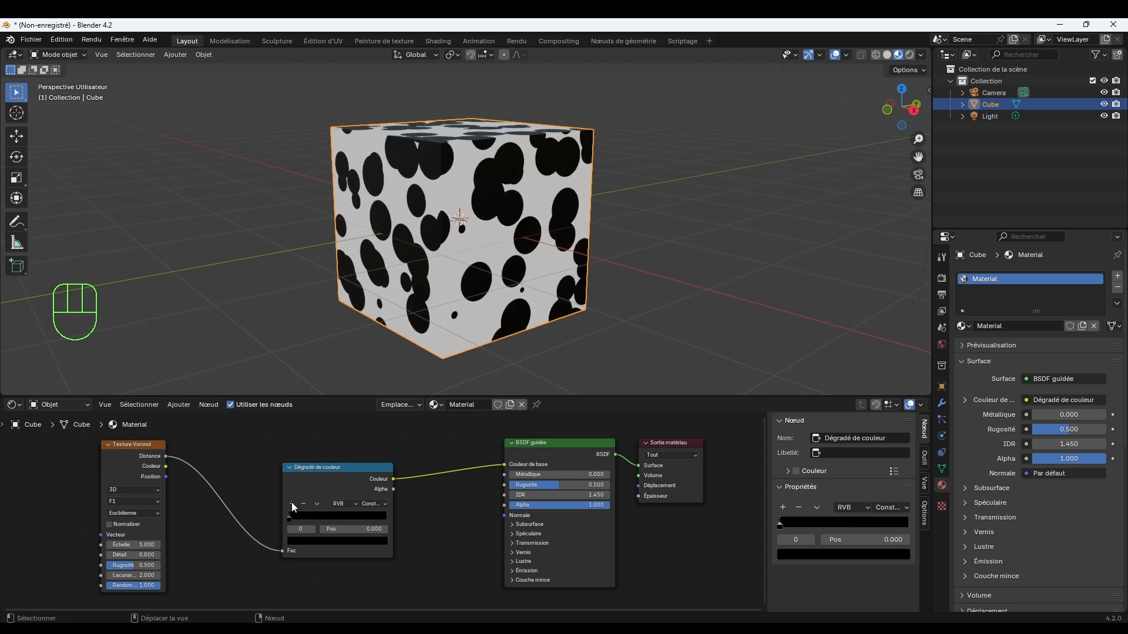
- Add a new stop to the color ramp, color it white, and place it at position 0.418
click(292, 504)
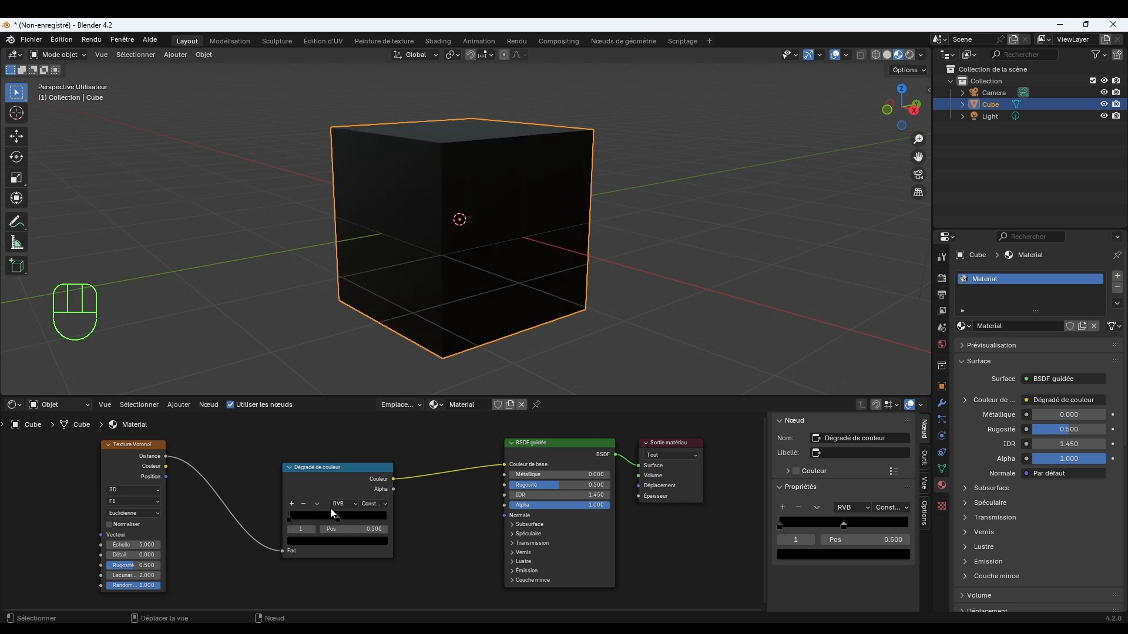
click(346, 539)
drag(382, 472, 380, 397)
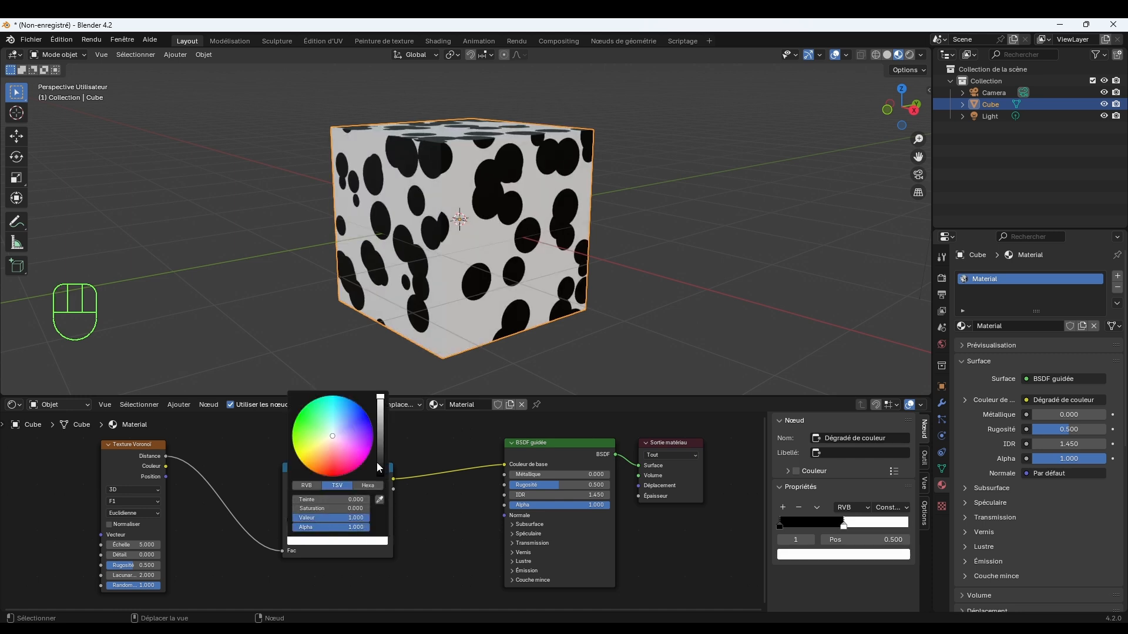
mouse_move(337, 520)
mouse_down()
mouse_move(366, 520)
mouse_move(309, 517)
mouse_move(346, 520)
mouse_up()
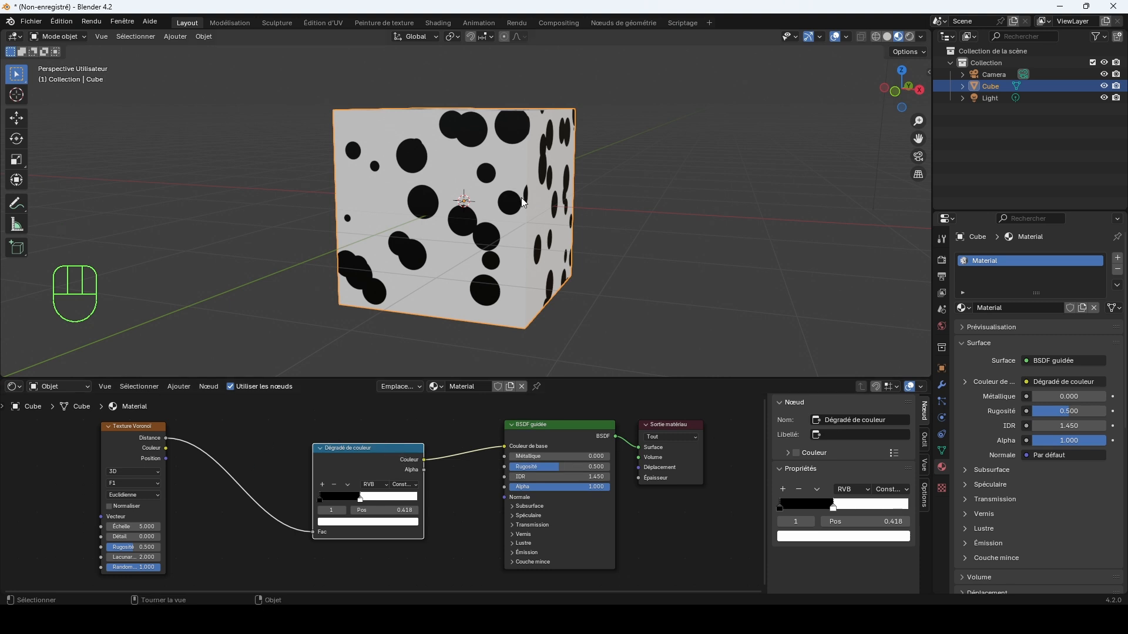
- Insert a Maths node on the link between the Texture Voronoï and Dégradé de couleur nodes
key(shift+a)
click(249, 446)
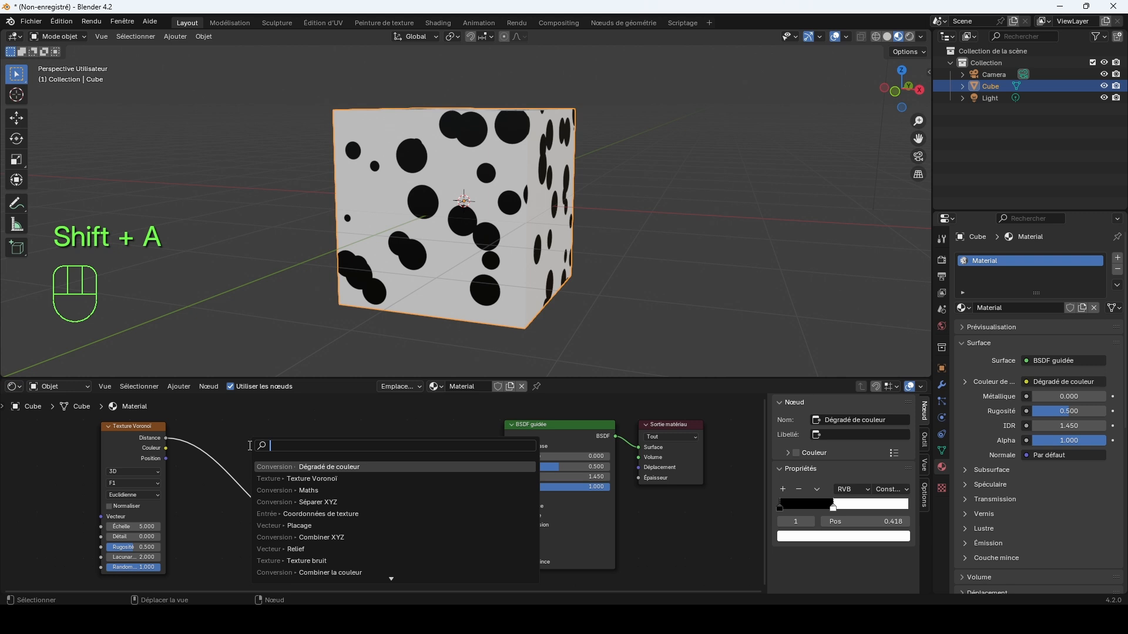
text(math)
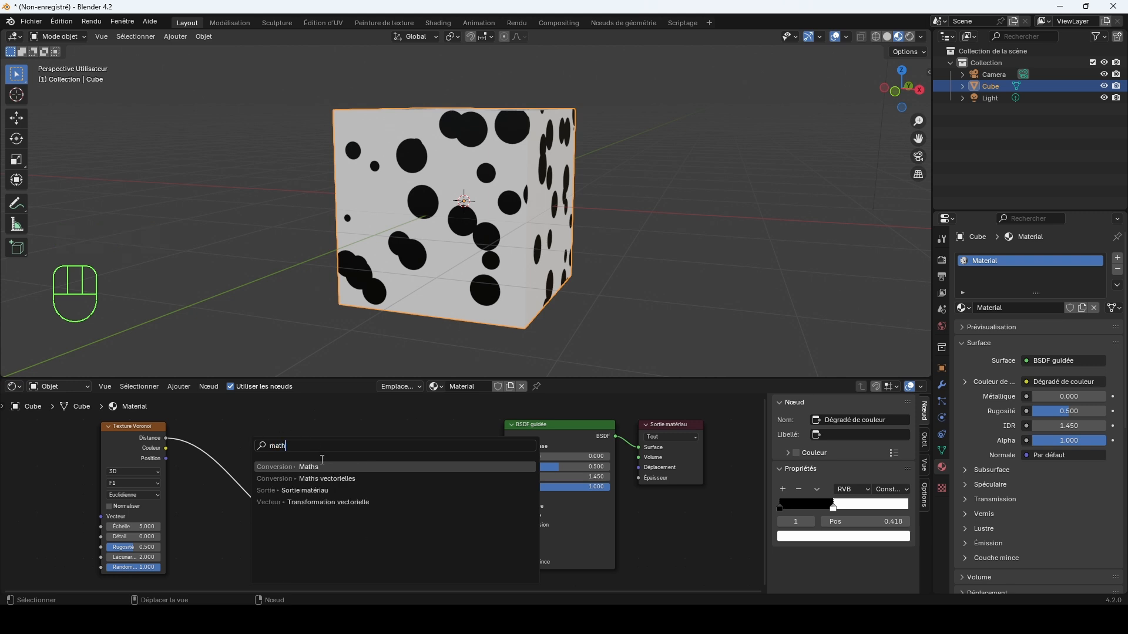
click(326, 468)
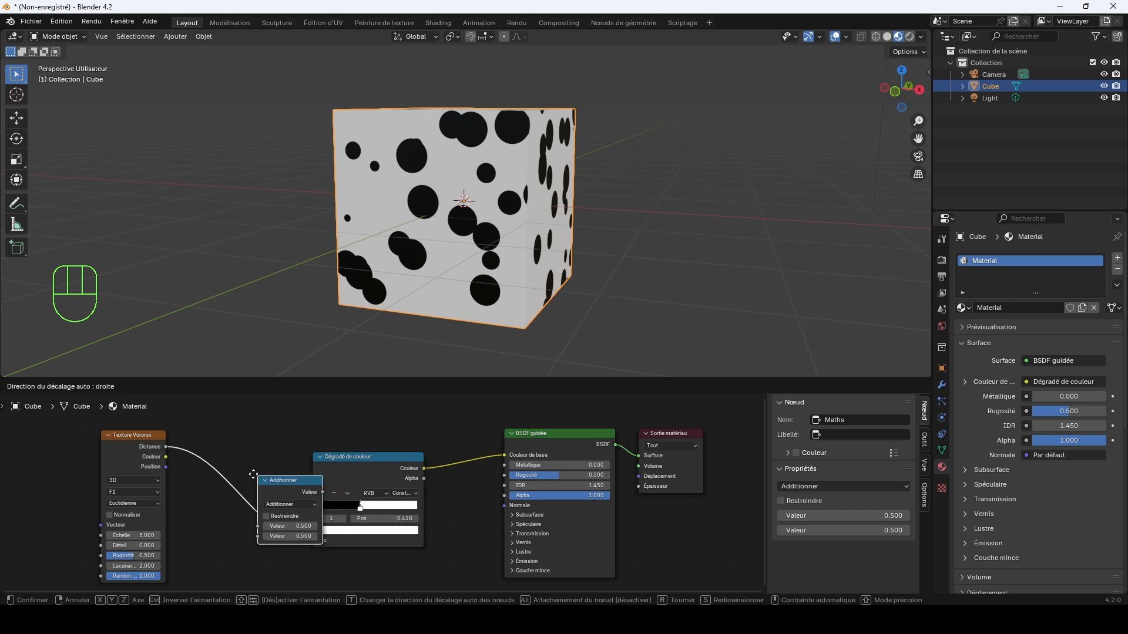
click(209, 452)
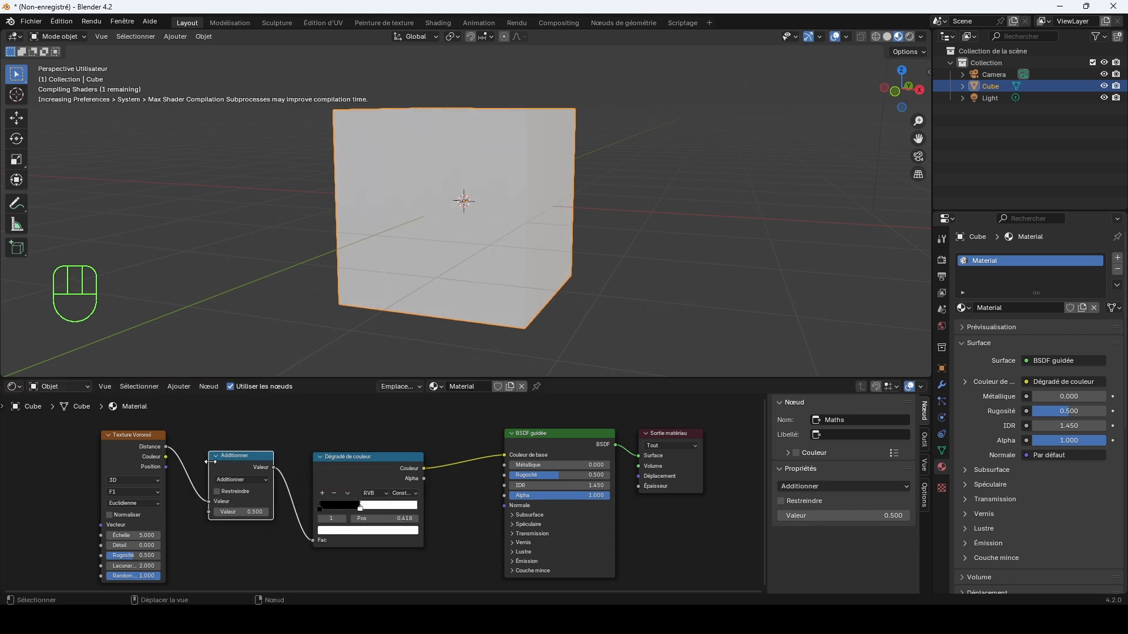
- Move the color ramp's white stop to position 1.000 and set the Additionner node's value to 0.700
drag(361, 508, 417, 511)
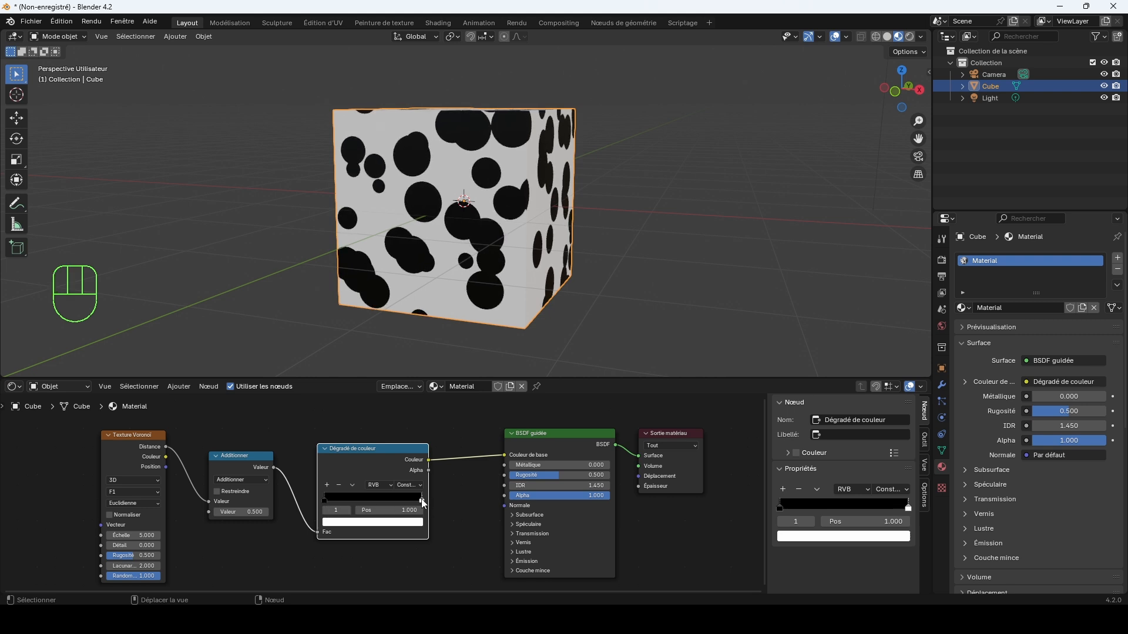
click(422, 499)
click(324, 499)
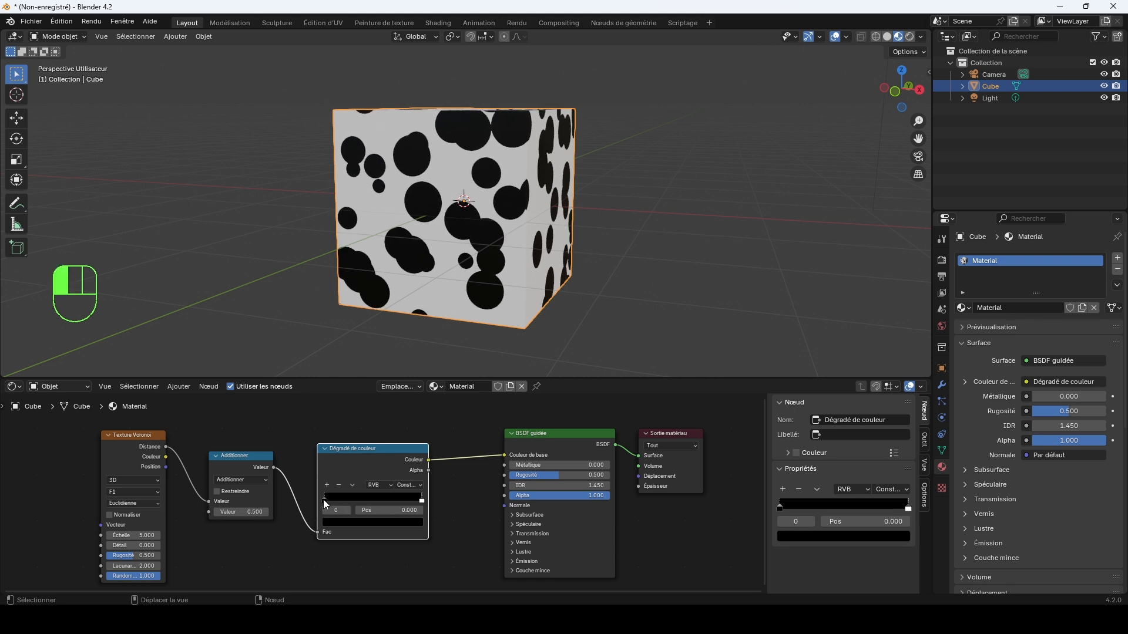
mouse_move(241, 512)
mouse_down()
mouse_move(294, 512)
mouse_move(211, 513)
mouse_move(270, 512)
mouse_move(253, 512)
mouse_up()
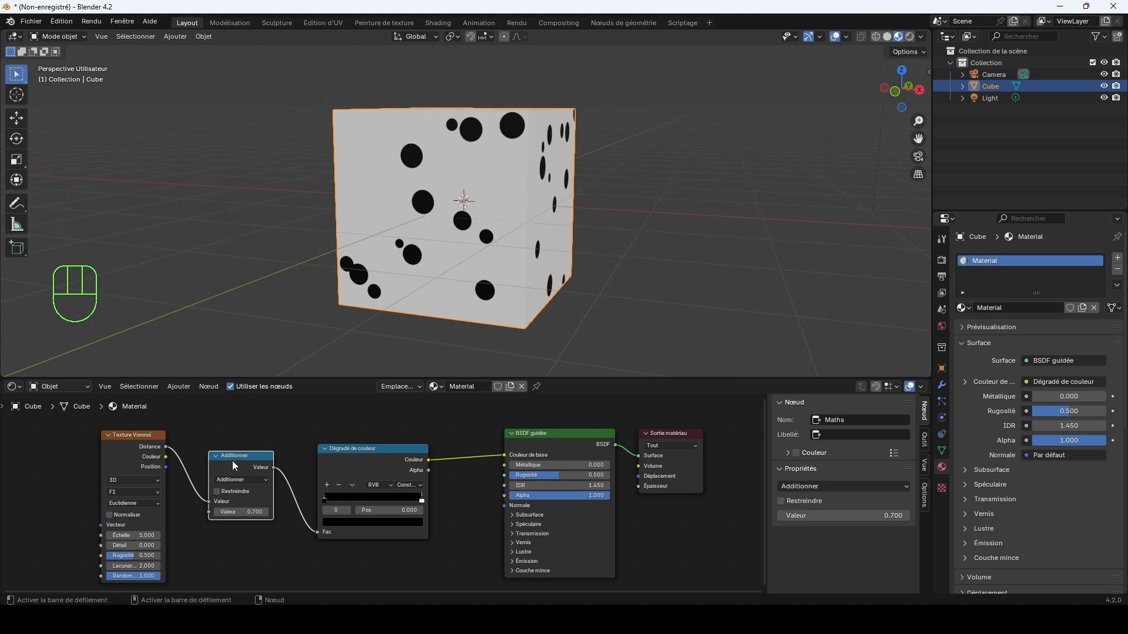
- Change the Maths node's operation to Multiplier and set its value to 2.700
click(265, 481)
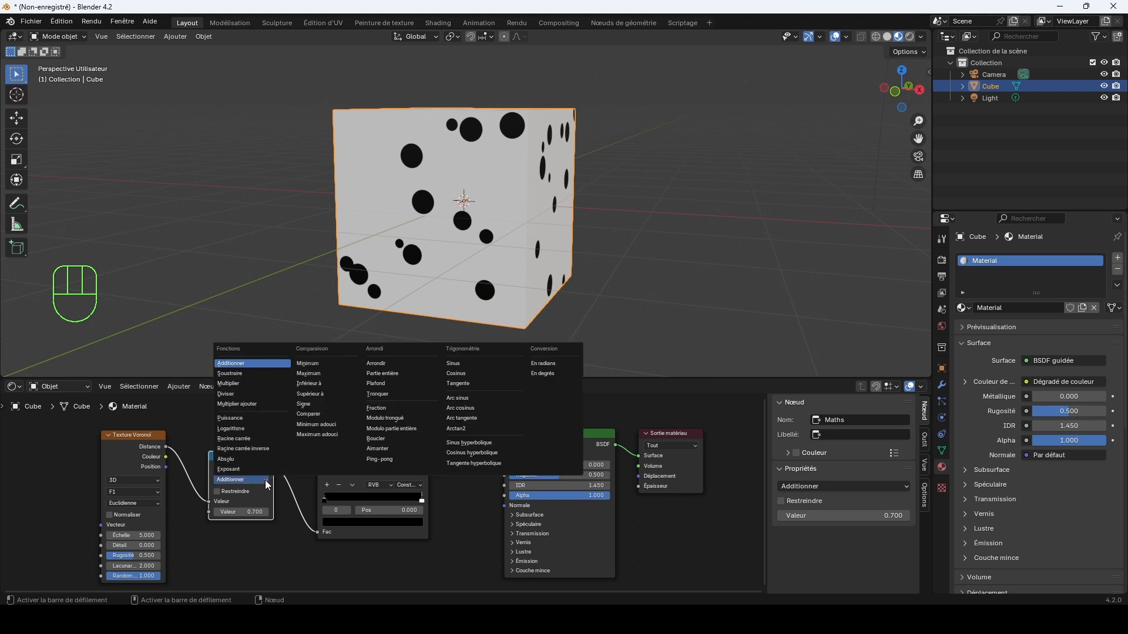
click(231, 384)
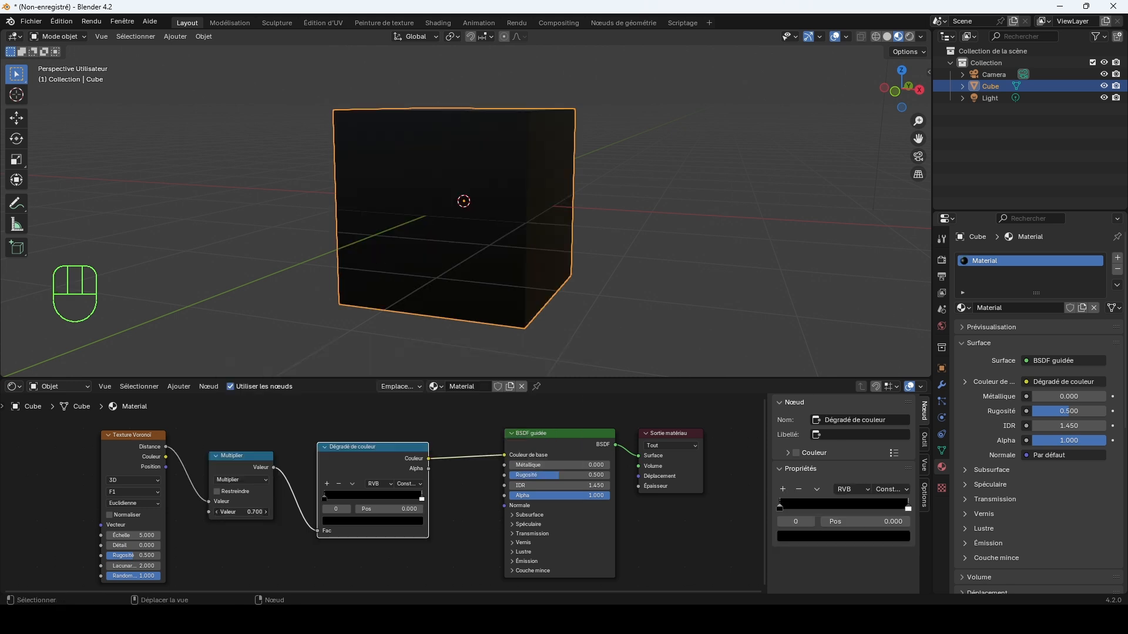
drag(242, 513, 343, 512)
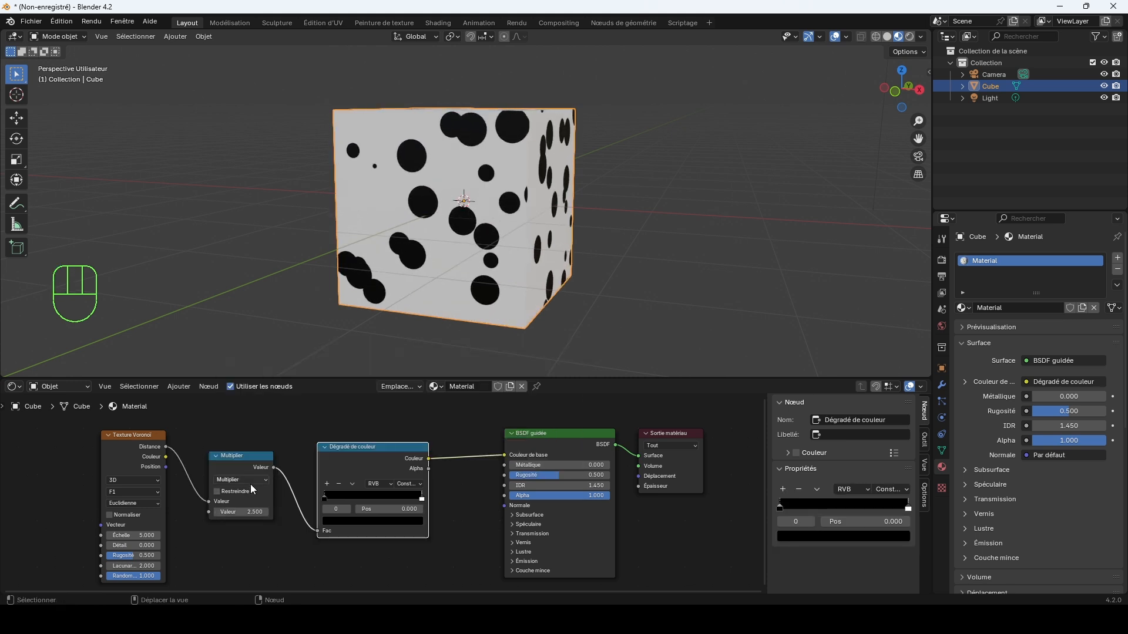
click(262, 480)
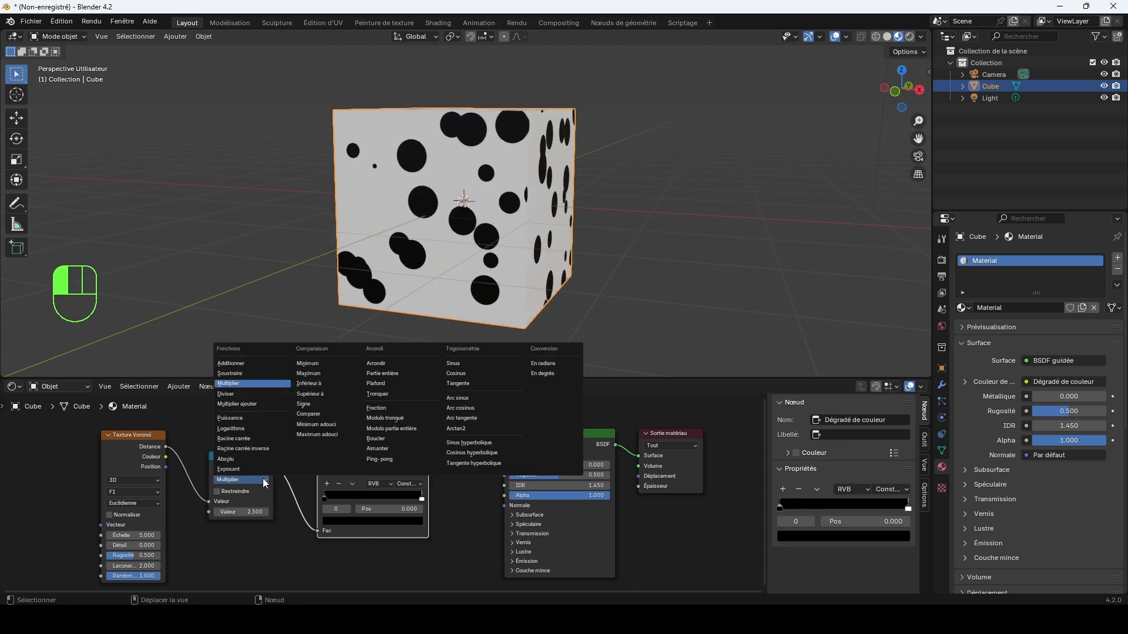
click(228, 384)
drag(260, 509, 270, 508)
- Add a Coordonnées de texture node well ahead of the Texture Voronoï node, leaving room for another node between them
middle_drag(361, 421, 494, 422)
scroll(419, 417, down, 3)
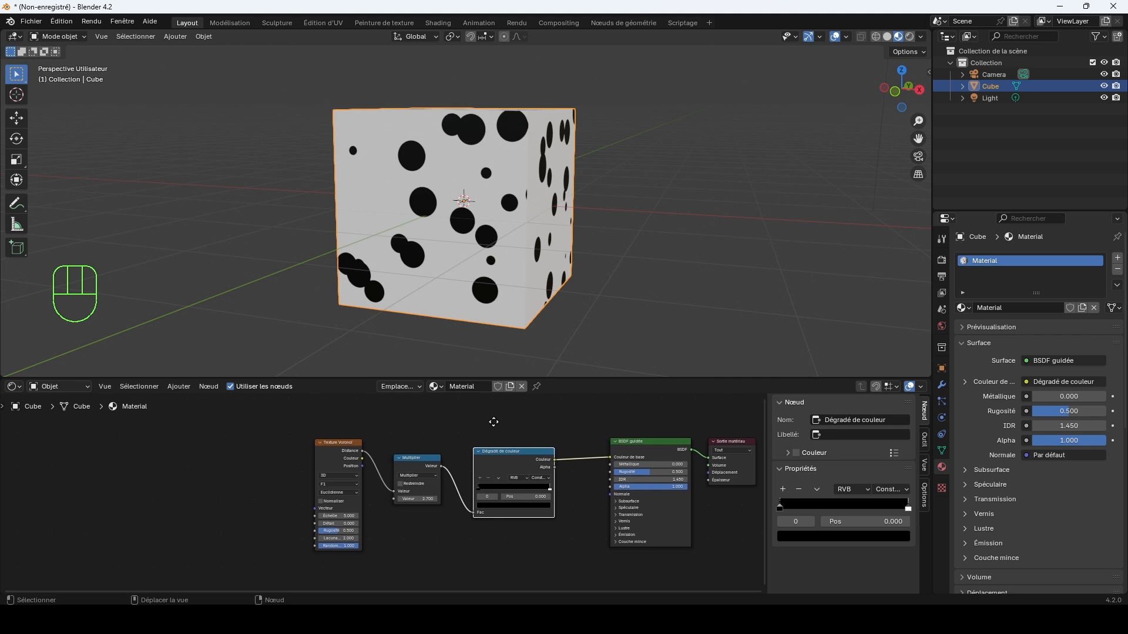
click(114, 477)
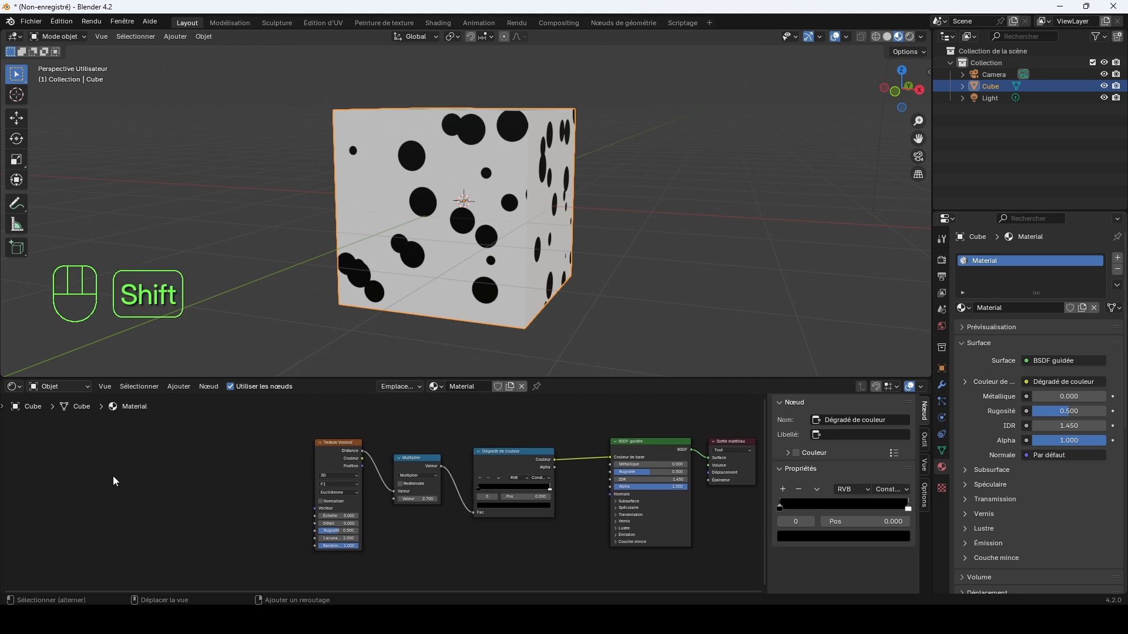
key(shift+a)
click(98, 458)
text(coo)
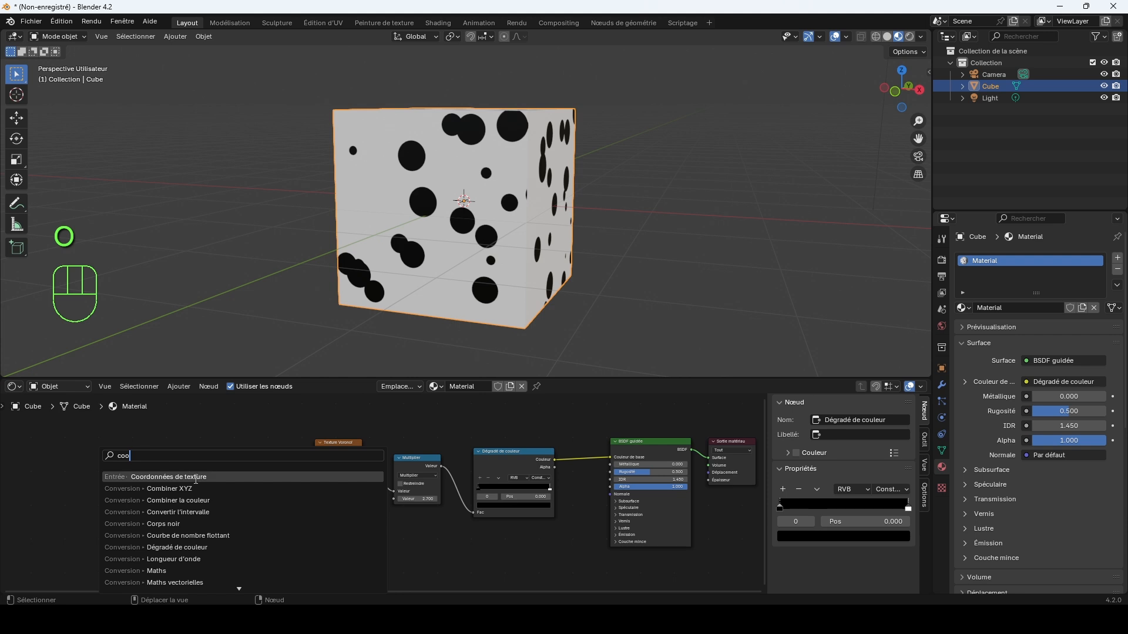
click(196, 480)
click(111, 464)
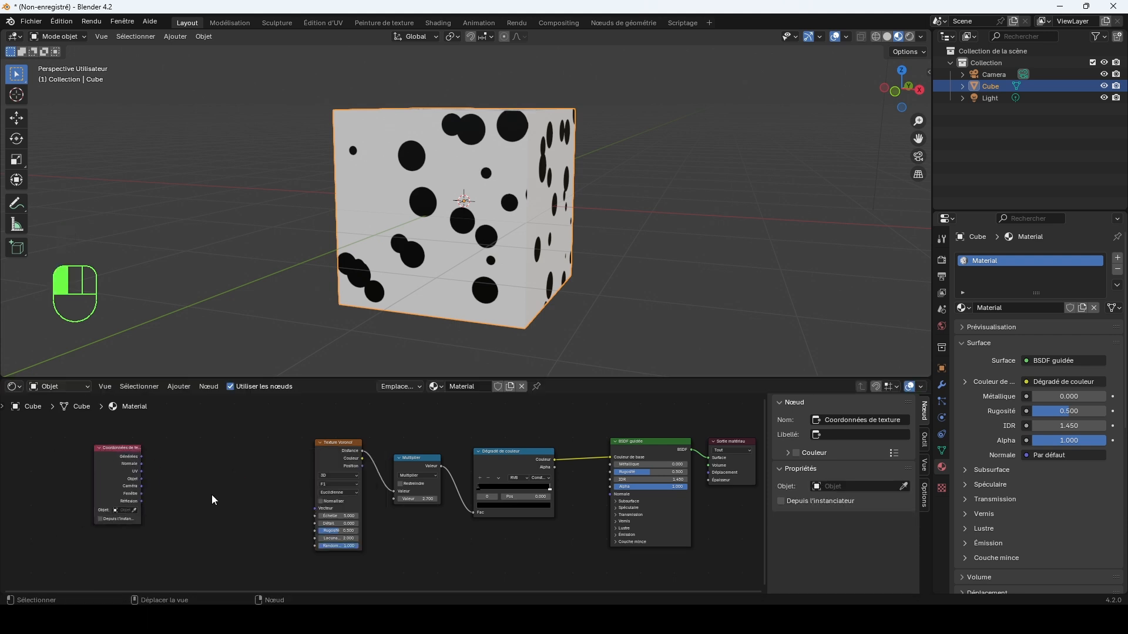
- Add a Placage node between Coordonnées de texture and Texture Voronoï and connect the Générées output to its Vecteur input
key(shift+a)
click(183, 454)
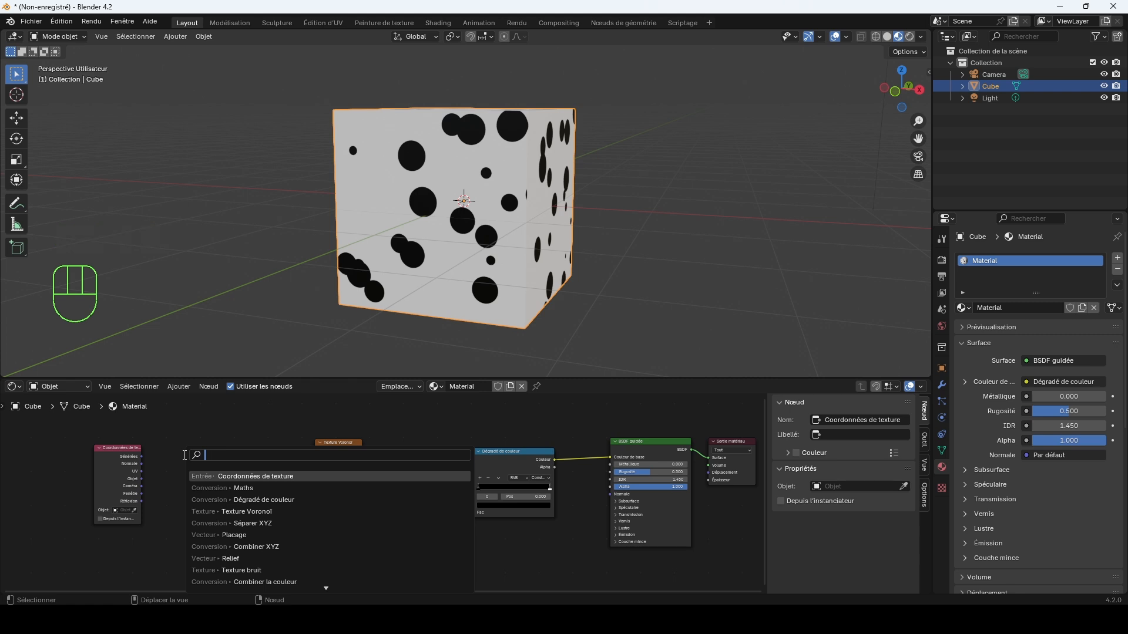
text(pla)
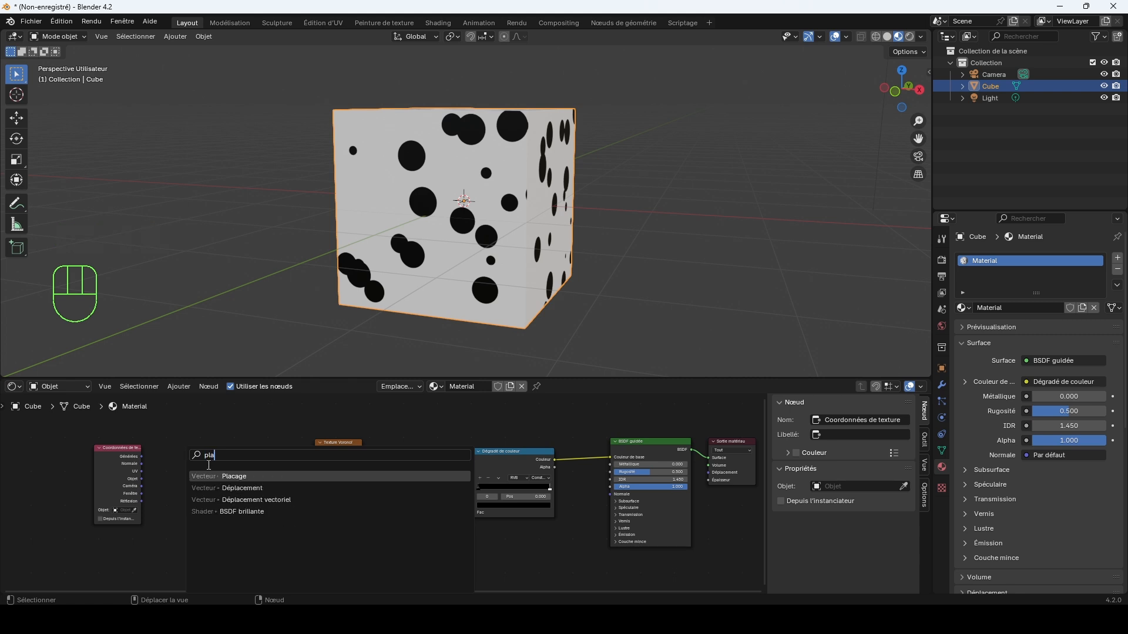
click(235, 476)
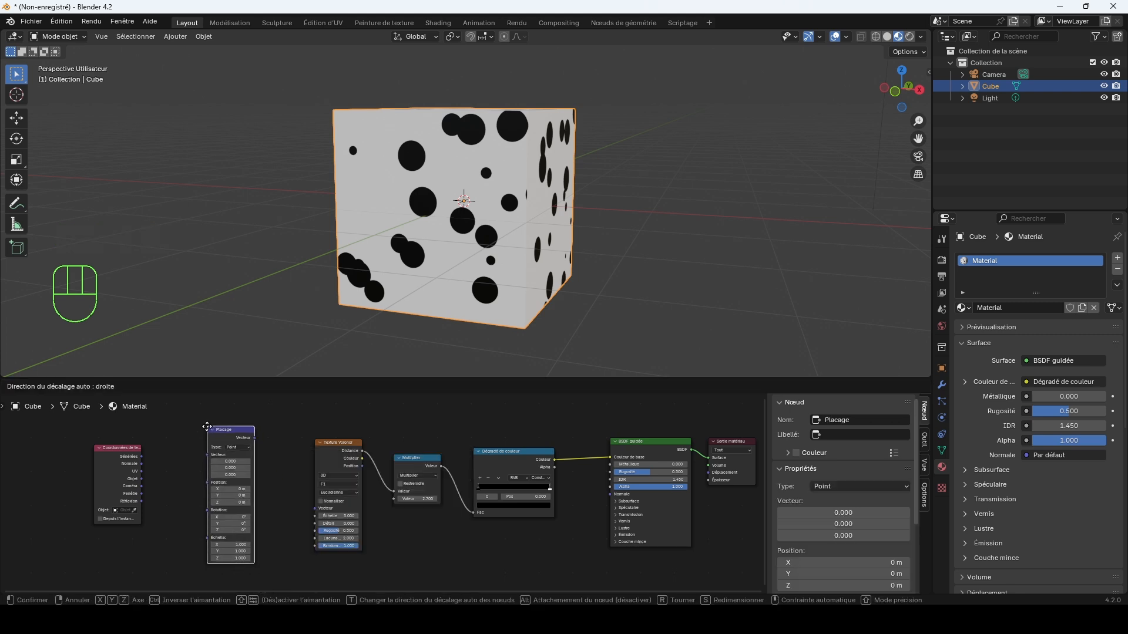
click(209, 431)
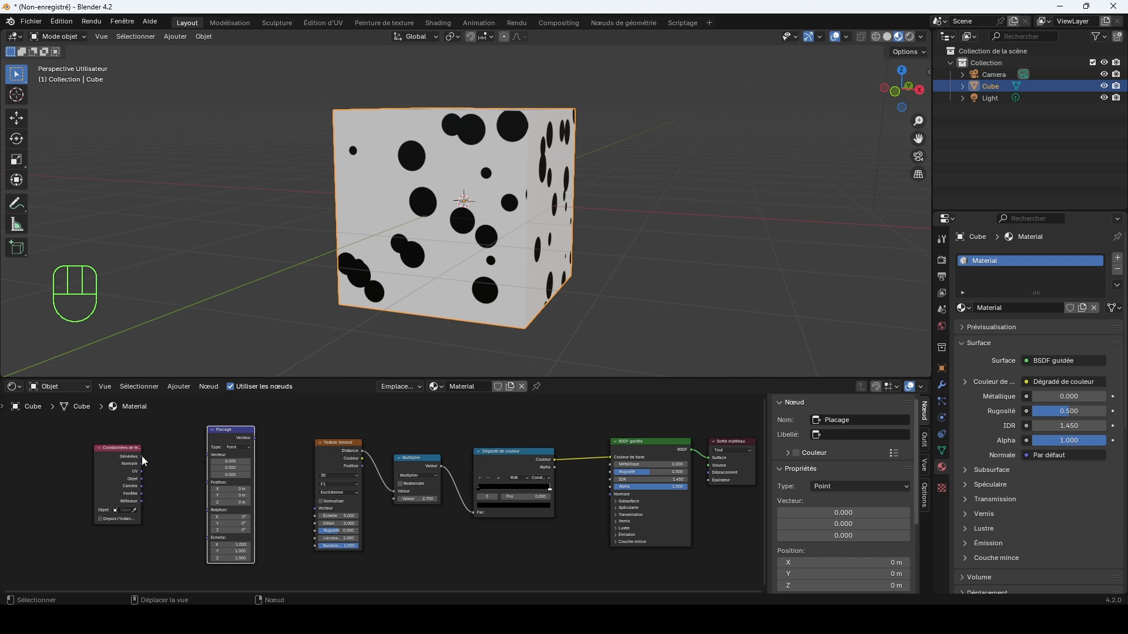
drag(142, 456, 202, 456)
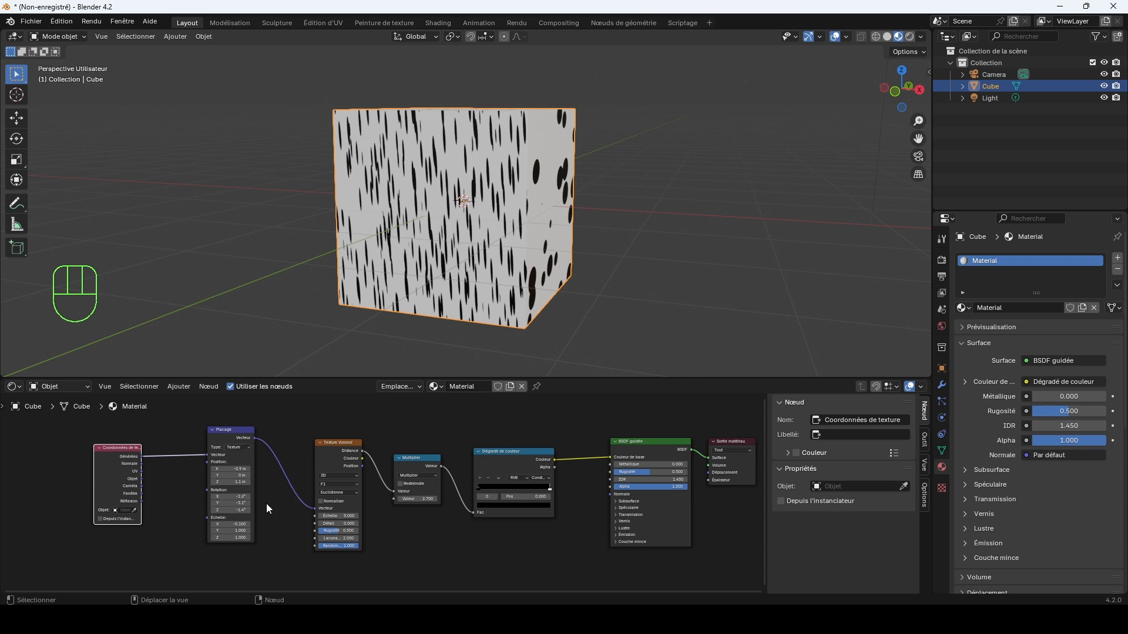
- Set the Placage node's X scale back to 1.000 and its X, Y and Z rotation to 0°
click(246, 525)
key(Return)
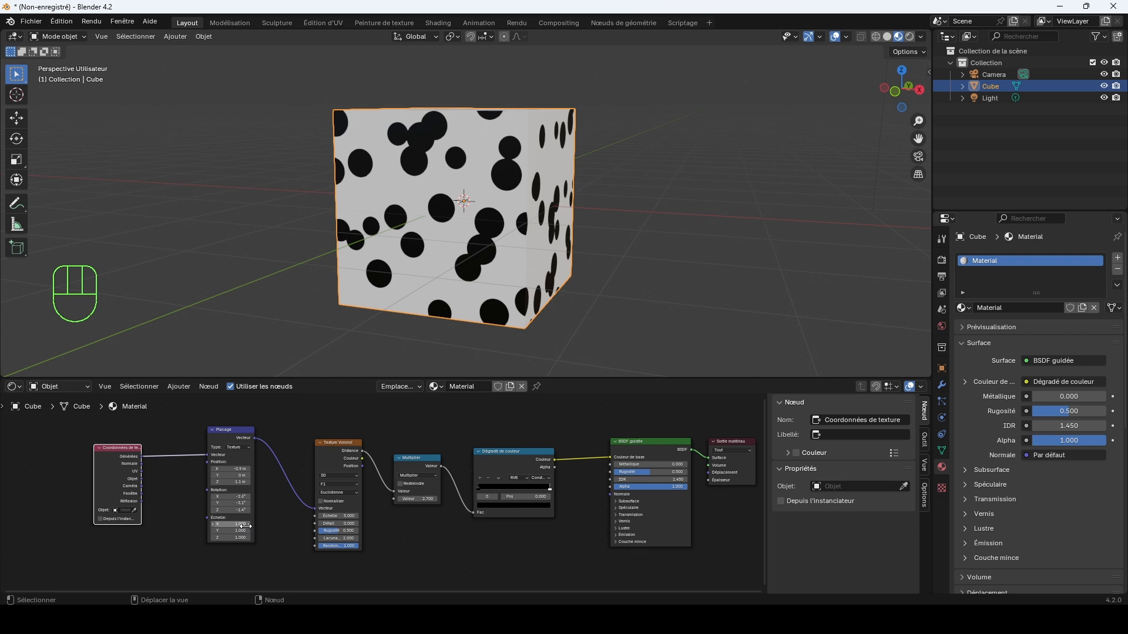
click(240, 497)
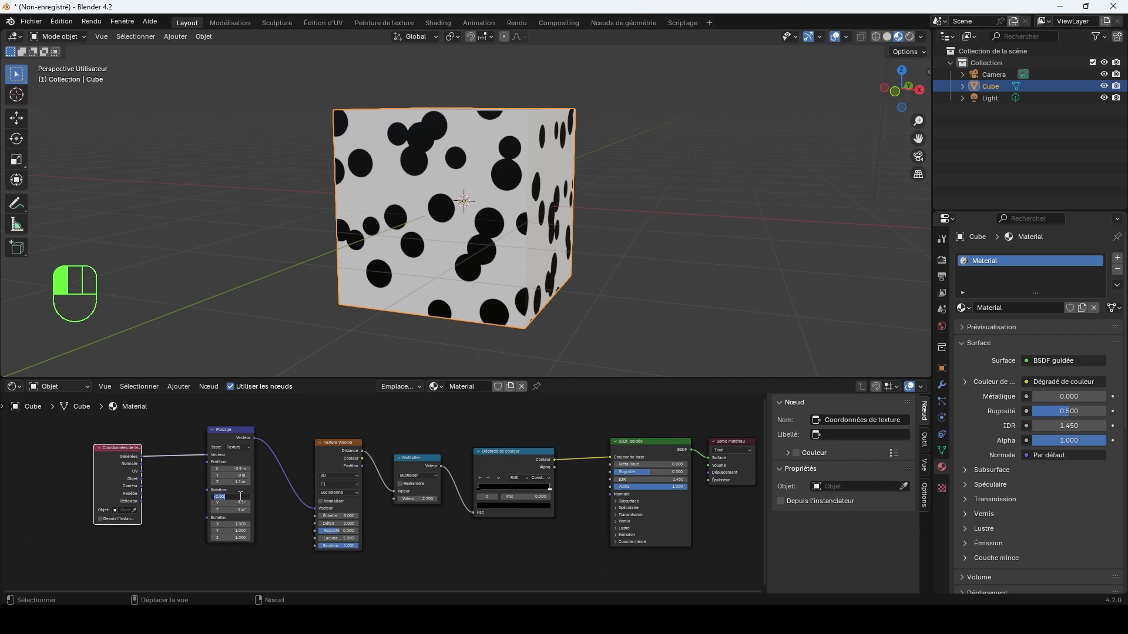
key(Return)
mouse_move(238, 470)
mouse_down()
mouse_move(258, 470)
mouse_move(217, 483)
mouse_move(231, 482)
mouse_up()
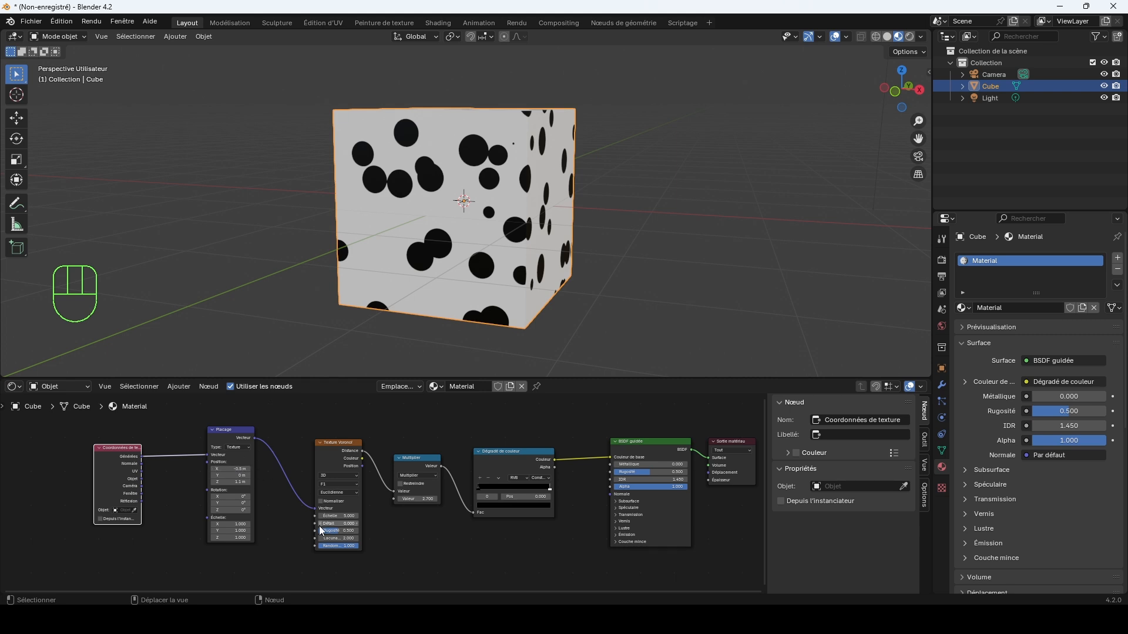
- Recolour the Dégradé de couleur stops, changing the white one to blue and the black one to red
click(548, 488)
drag(547, 488, 546, 490)
click(531, 505)
drag(509, 441, 500, 412)
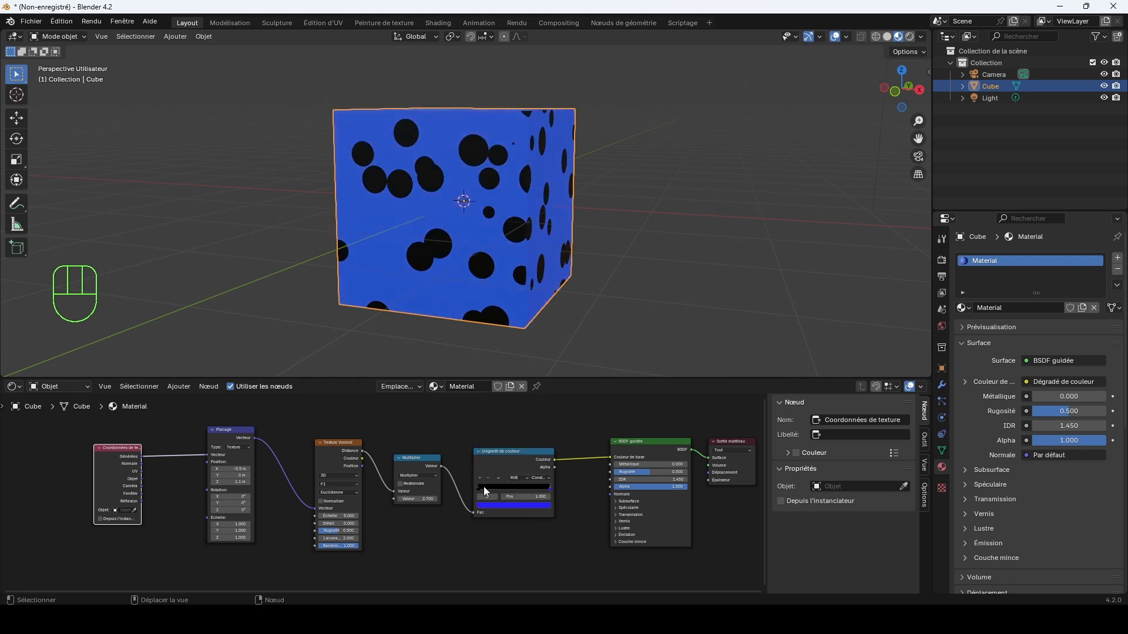
click(509, 505)
drag(545, 424, 510, 458)
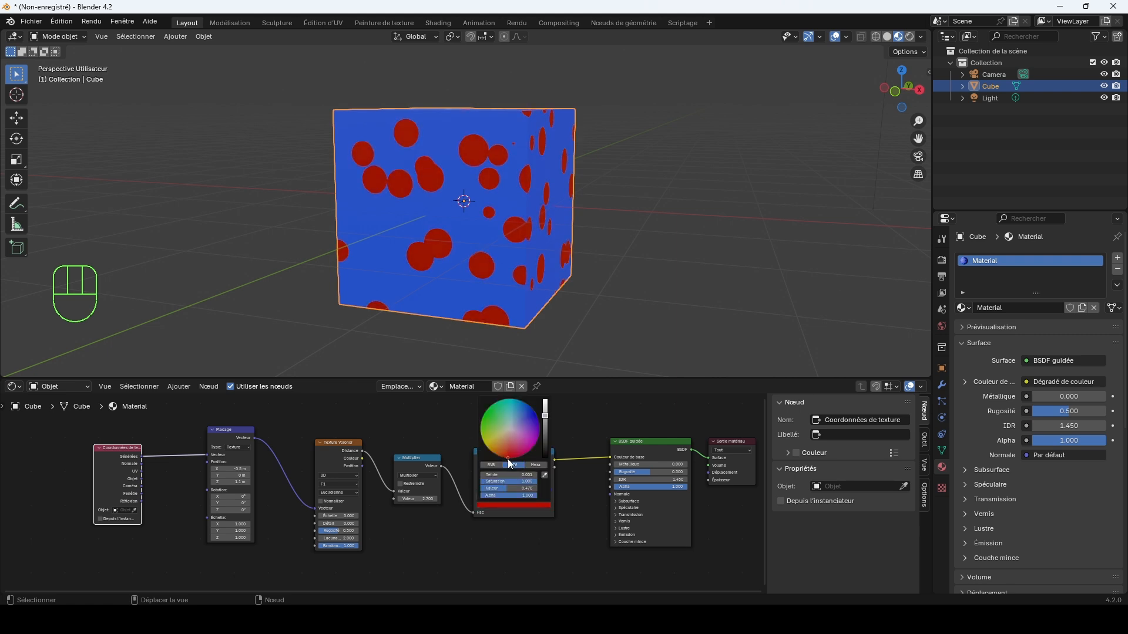
- Set the Texture Voronoï scale to 4.000 and its randomness to 0.000 to arrange the dots in a regular grid
drag(338, 516, 293, 516)
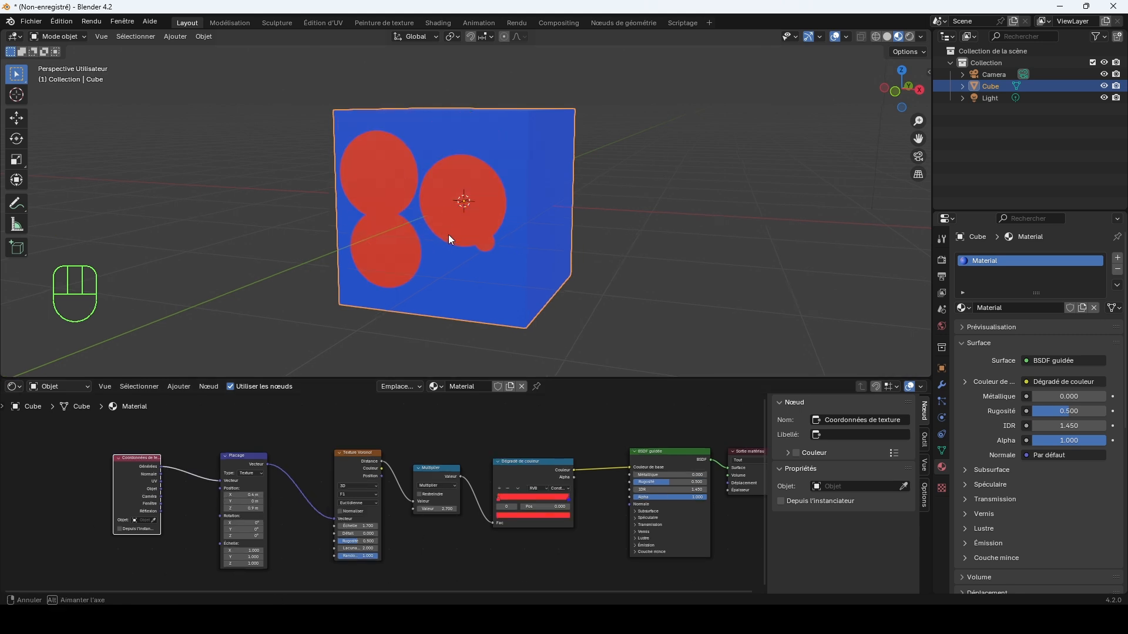
middle_drag(448, 234, 454, 242)
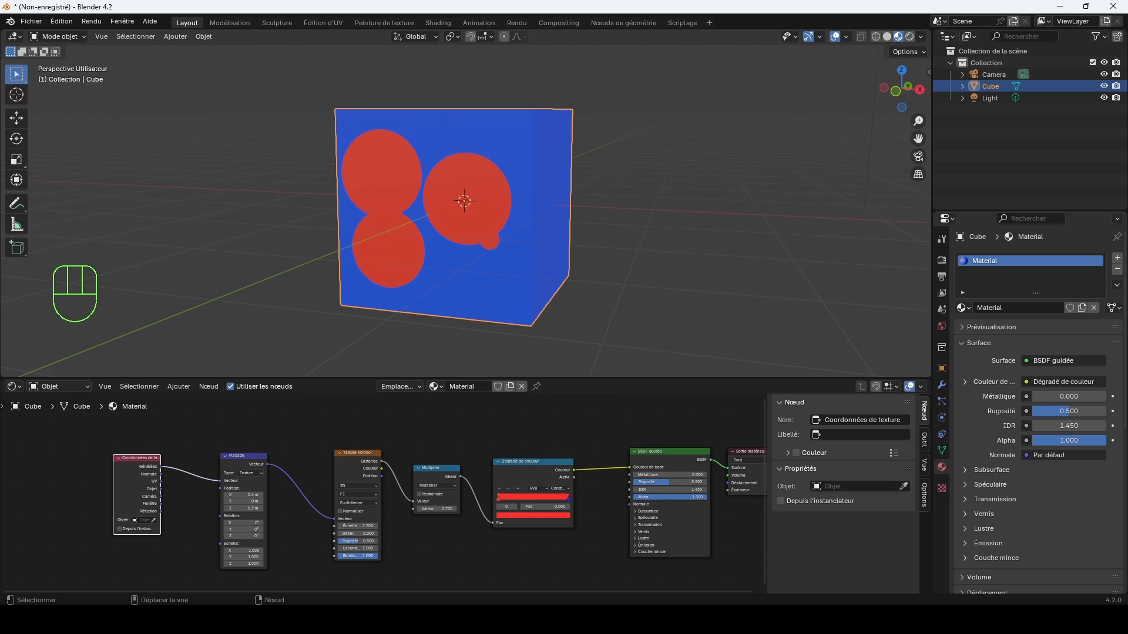
drag(371, 556, 394, 526)
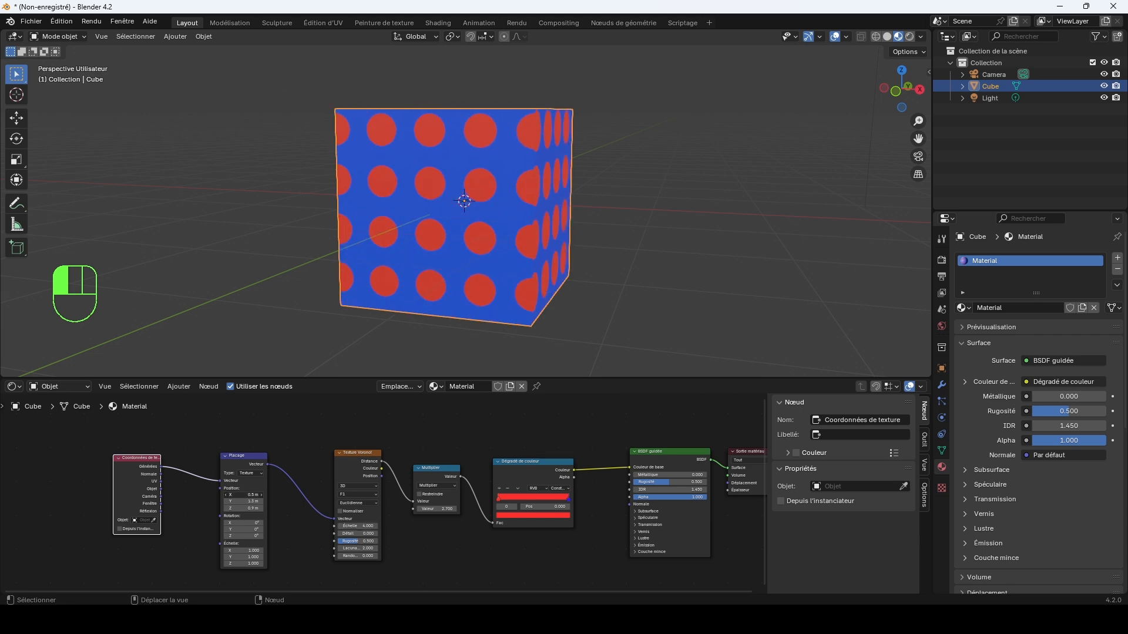
- Set the Placage position to X 0.38 m, Y 1.3 m and Z 0.88 m, keeping the Texture Voronoï scale at 4.000
mouse_move(243, 495)
mouse_down()
mouse_move(230, 495)
mouse_move(253, 509)
mouse_up()
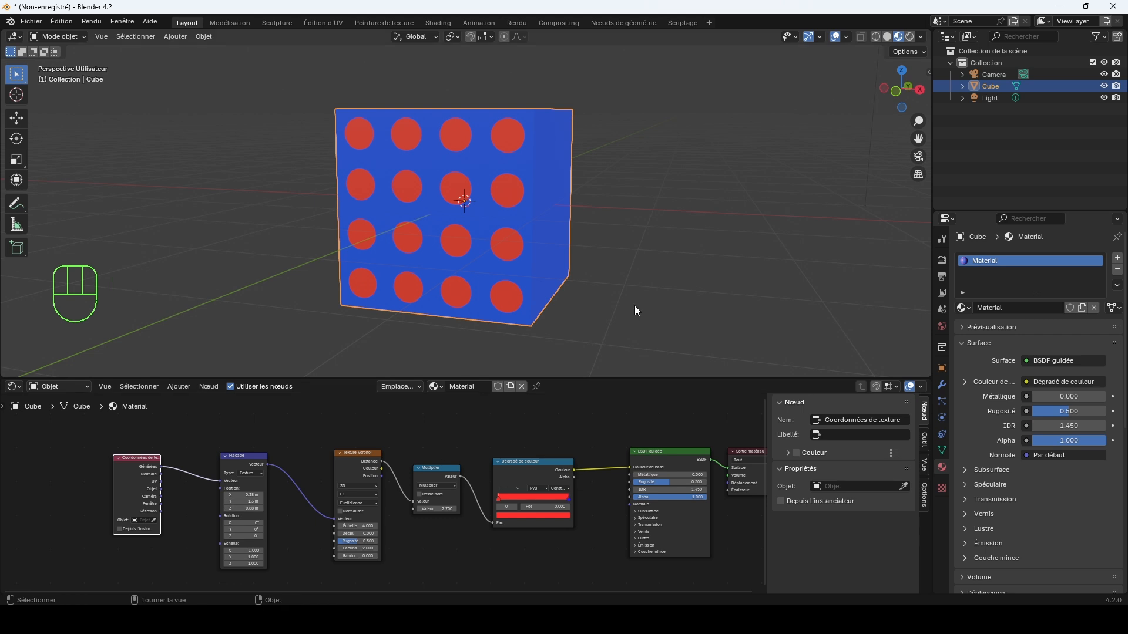
middle_drag(636, 308, 610, 316)
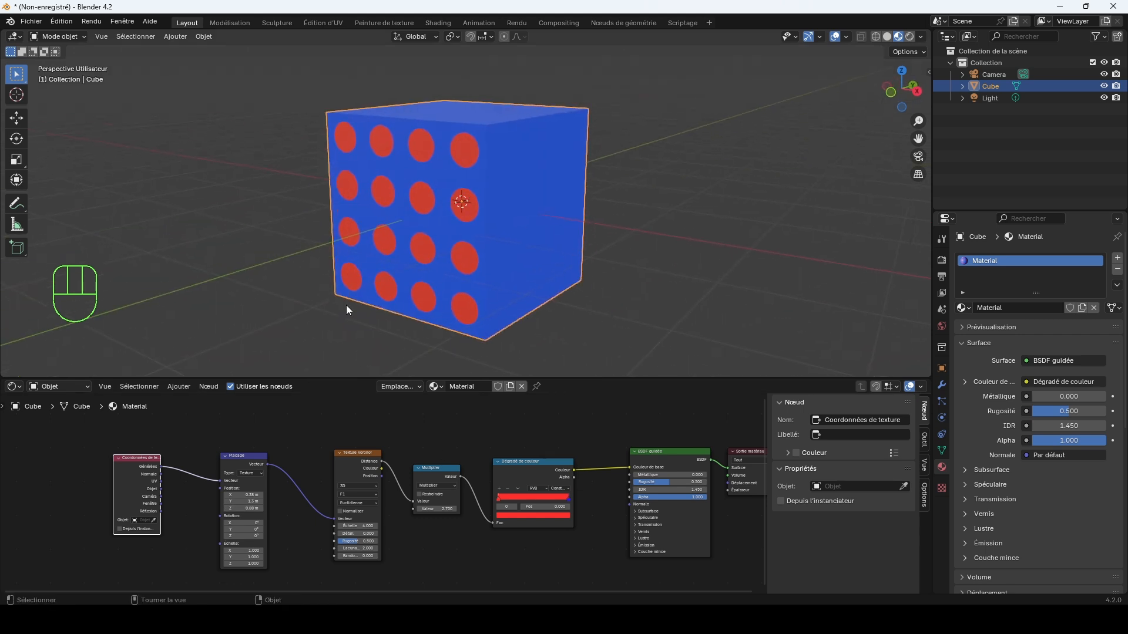
middle_drag(342, 307, 358, 309)
drag(358, 527, 354, 526)
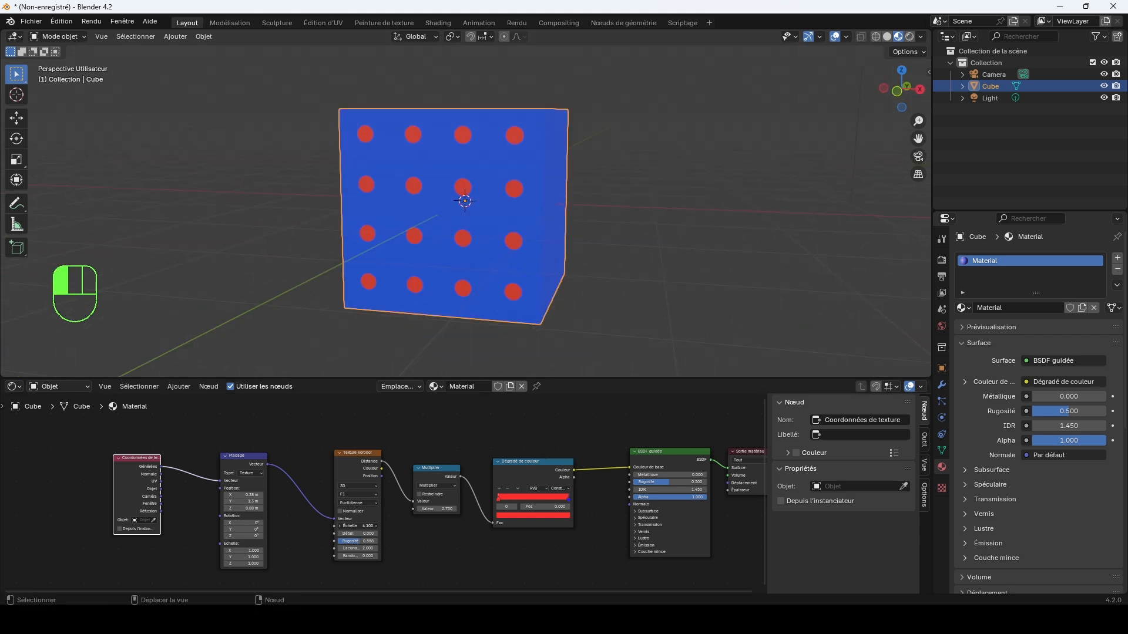
- Add a colour stop at position 0.500 on the Dégradé de couleur node and make it bright green
click(499, 489)
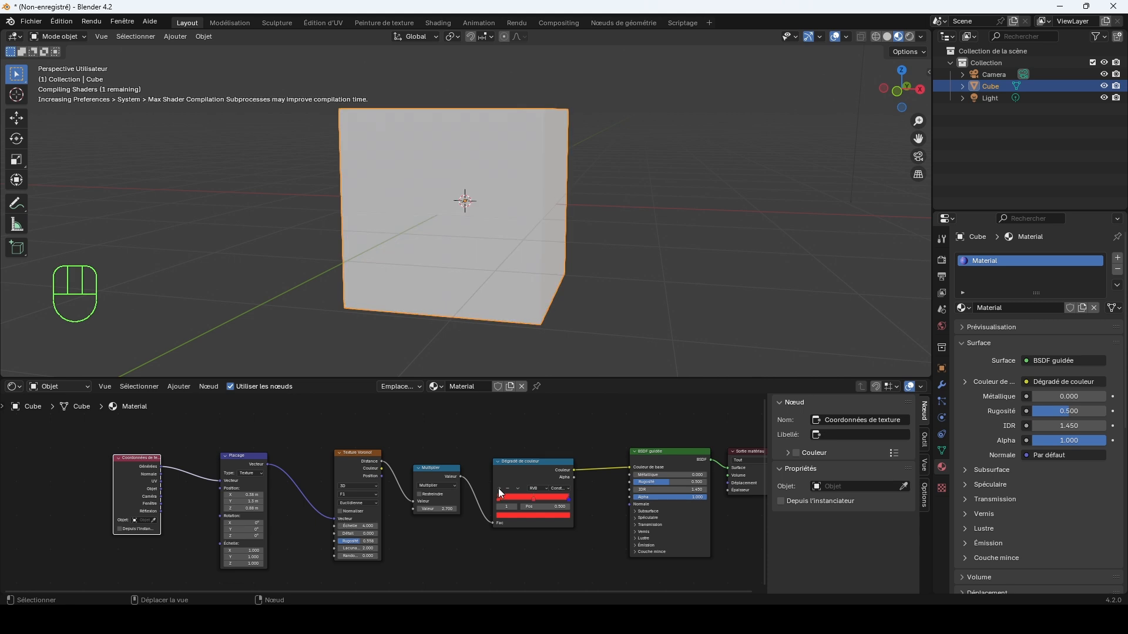
click(533, 500)
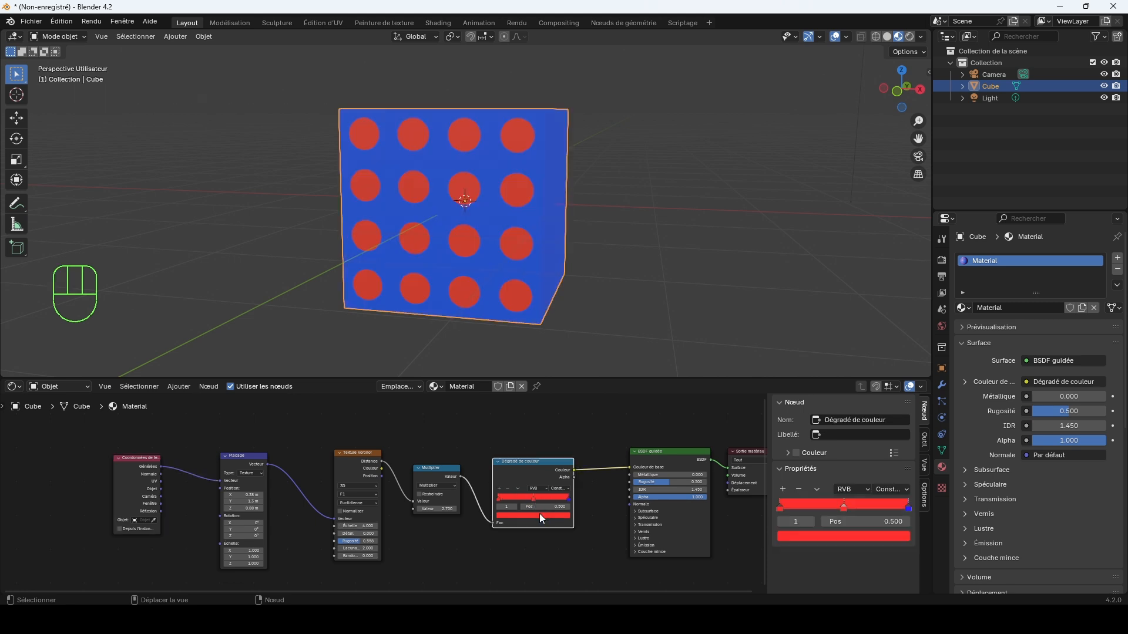
click(539, 513)
drag(534, 460, 503, 423)
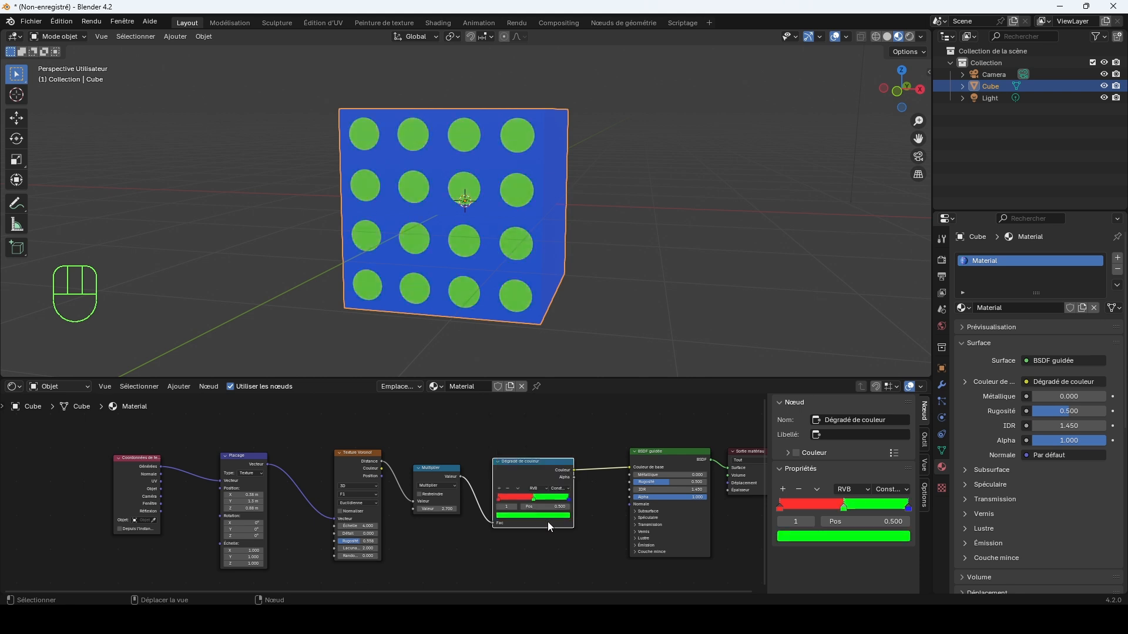
- Move the red stop of the colour ramp to position 0.877 and darken it to black to outline the green dots
drag(500, 501, 557, 505)
drag(556, 503, 565, 504)
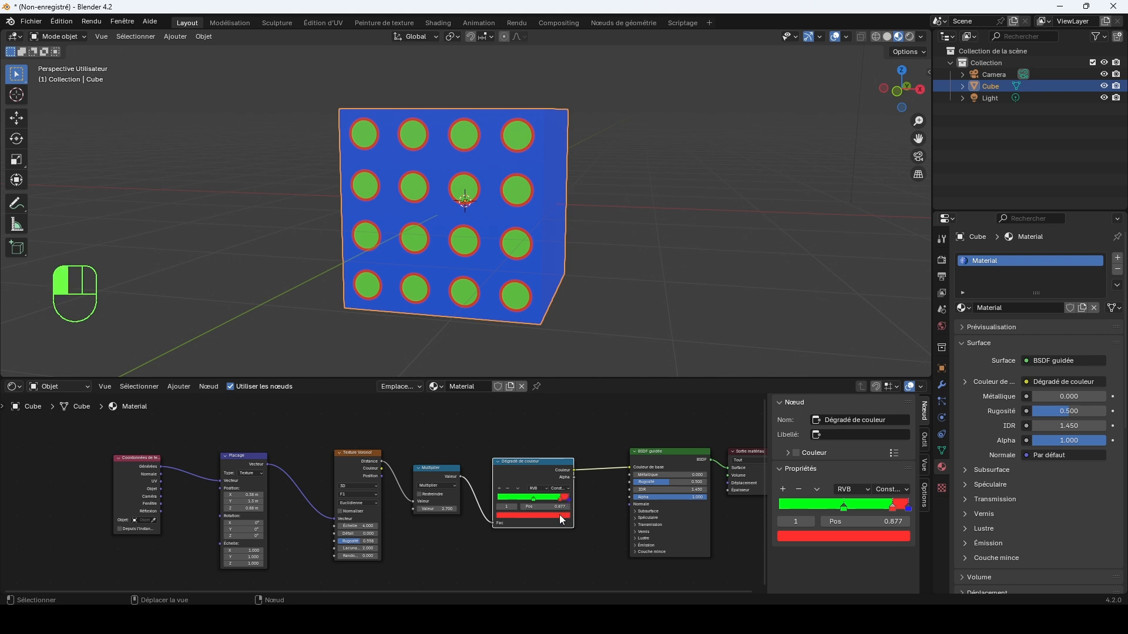
click(559, 515)
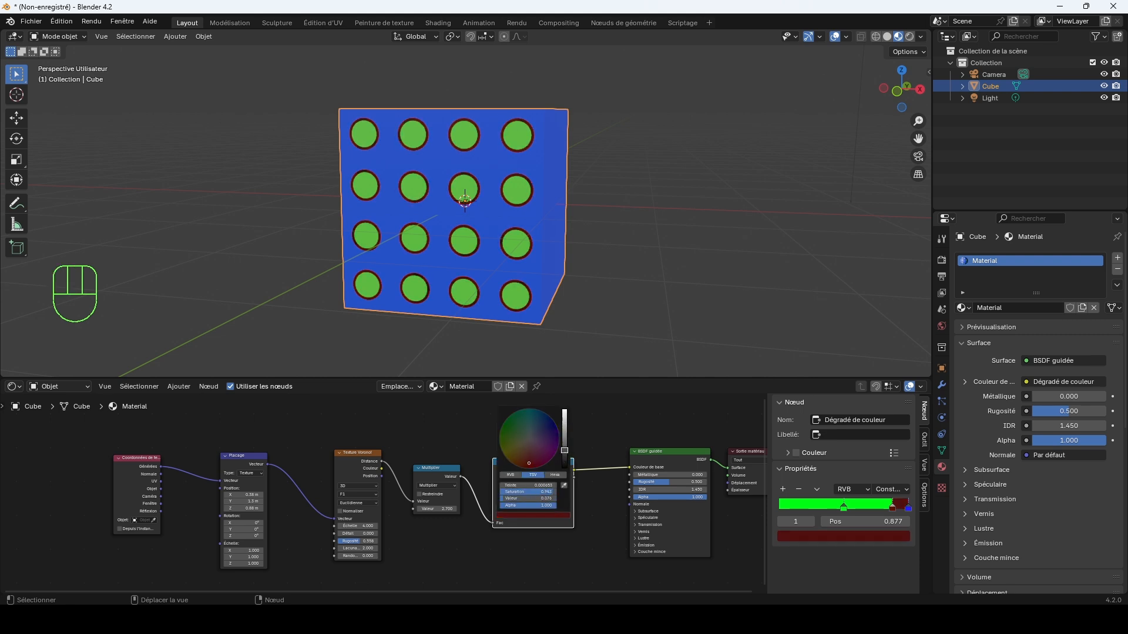
drag(564, 412, 583, 463)
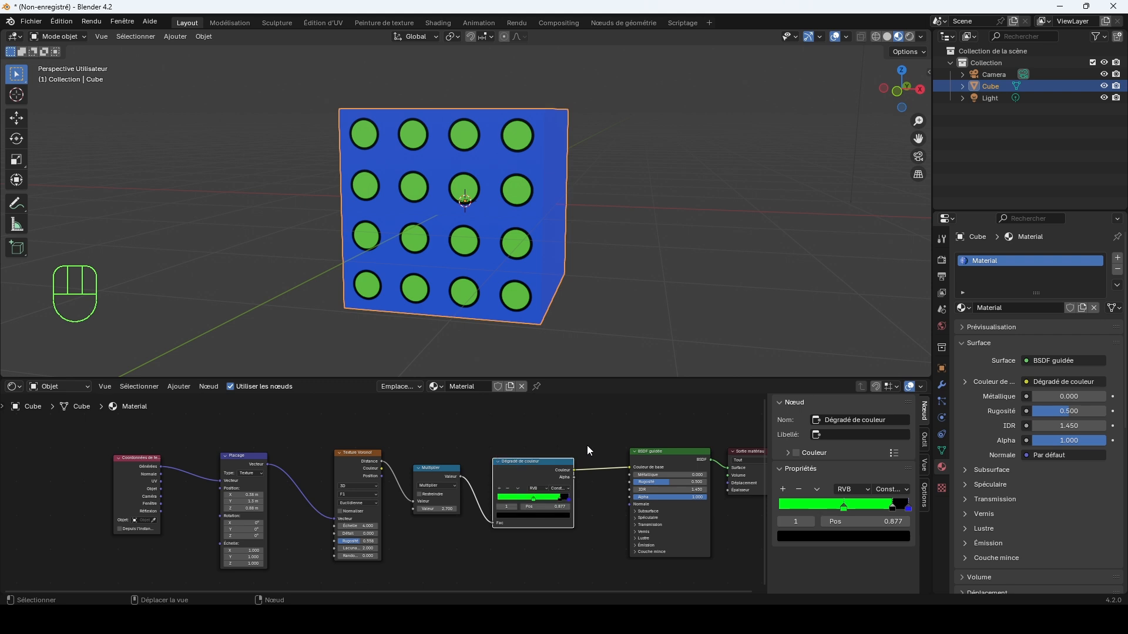
- Shift the 0.500 stop's colour to a slightly yellower bright green and examine the outlined dots on the cube
click(530, 498)
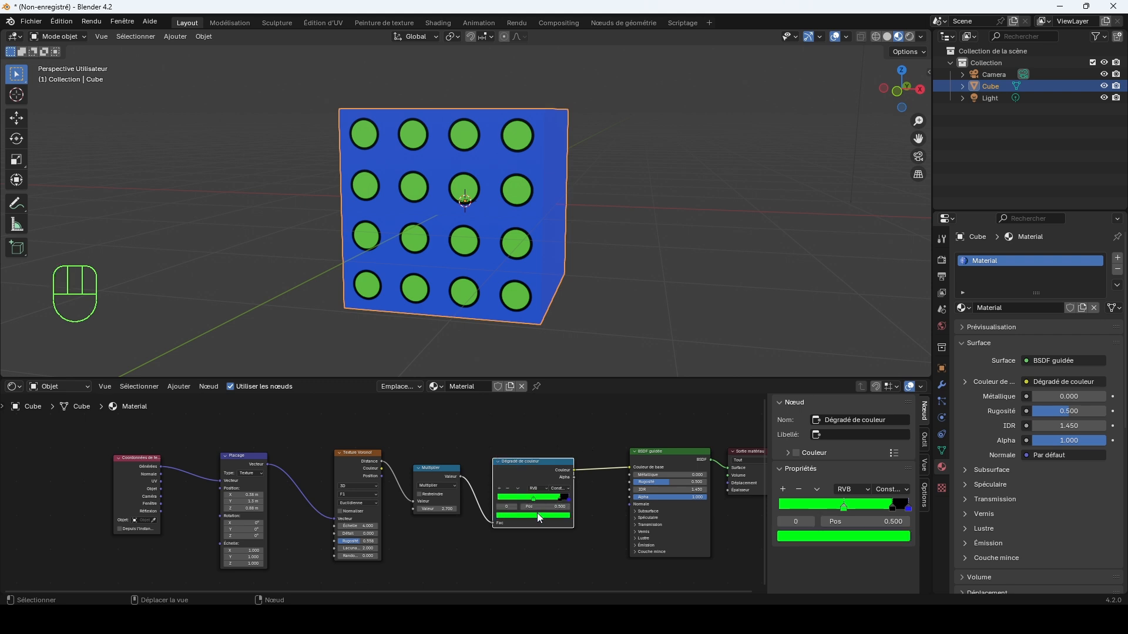
click(538, 516)
mouse_move(531, 455)
mouse_down()
mouse_move(519, 455)
mouse_move(531, 457)
mouse_move(522, 448)
mouse_move(542, 416)
mouse_move(501, 427)
mouse_up()
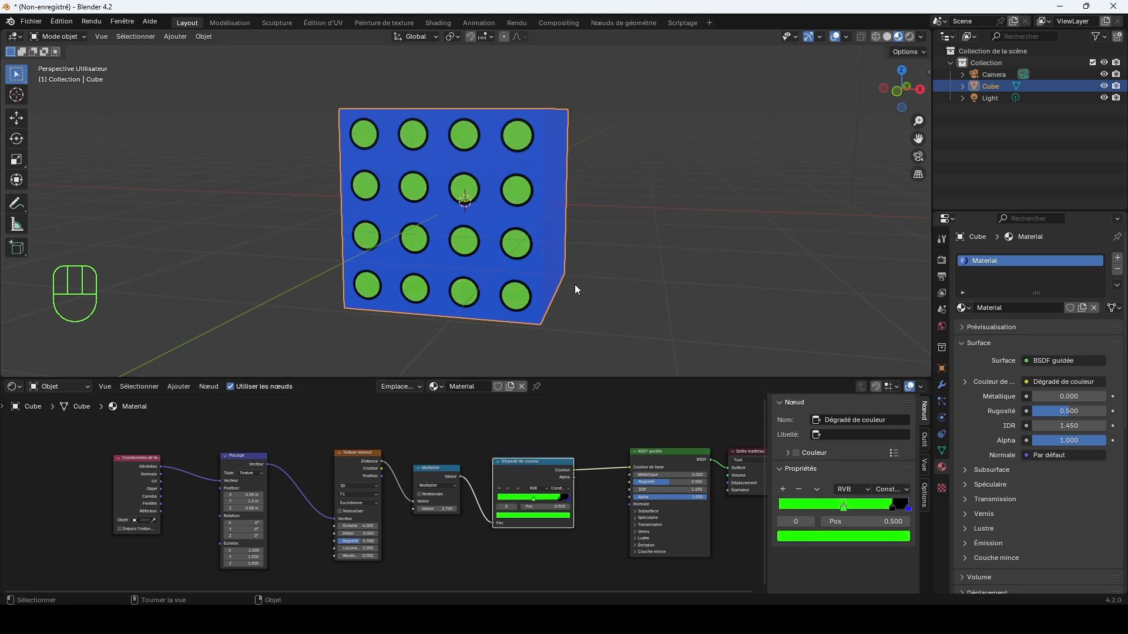
middle_drag(578, 260, 570, 245)
scroll(571, 247, up, 2)
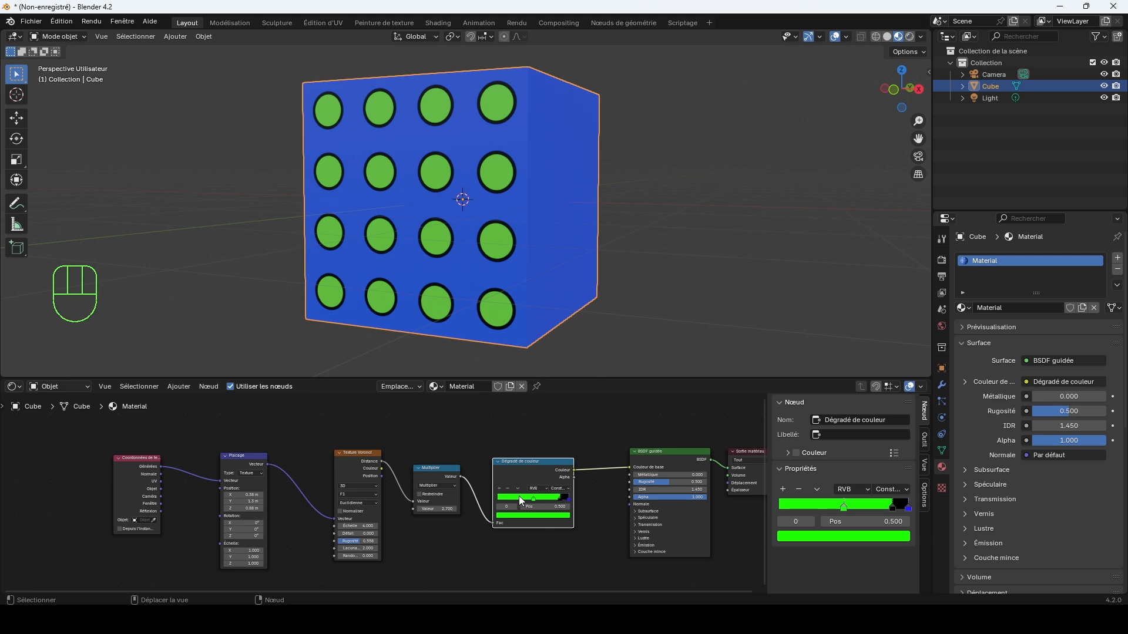
- Add another stop at position 0.689 on the colour ramp, between green and black, and colour it red
click(499, 488)
key(g)
click(537, 499)
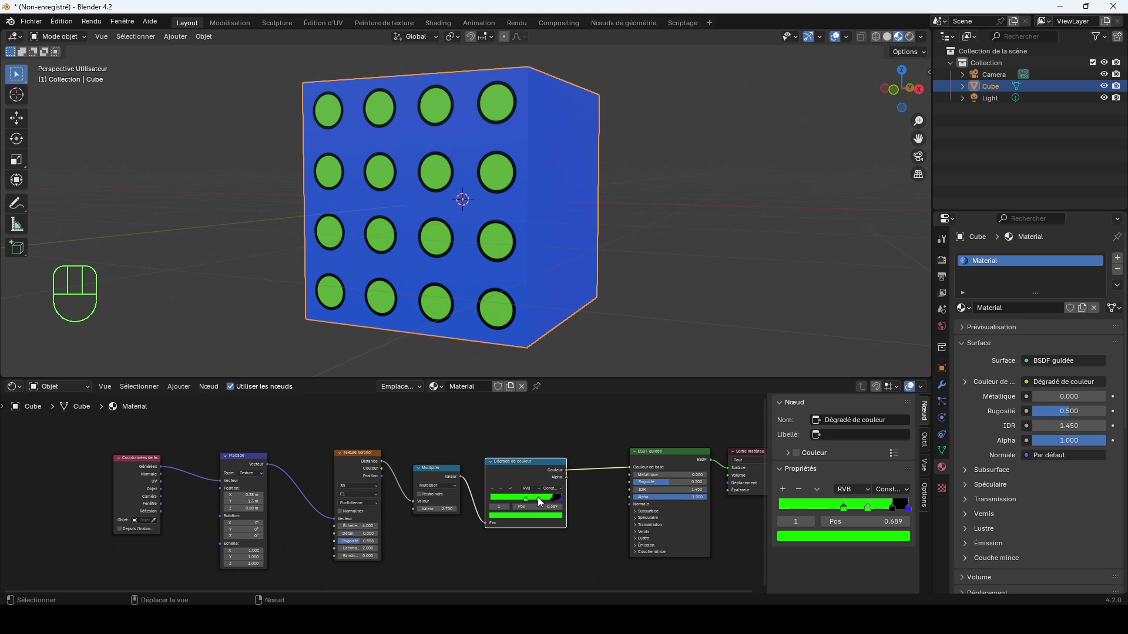
click(541, 514)
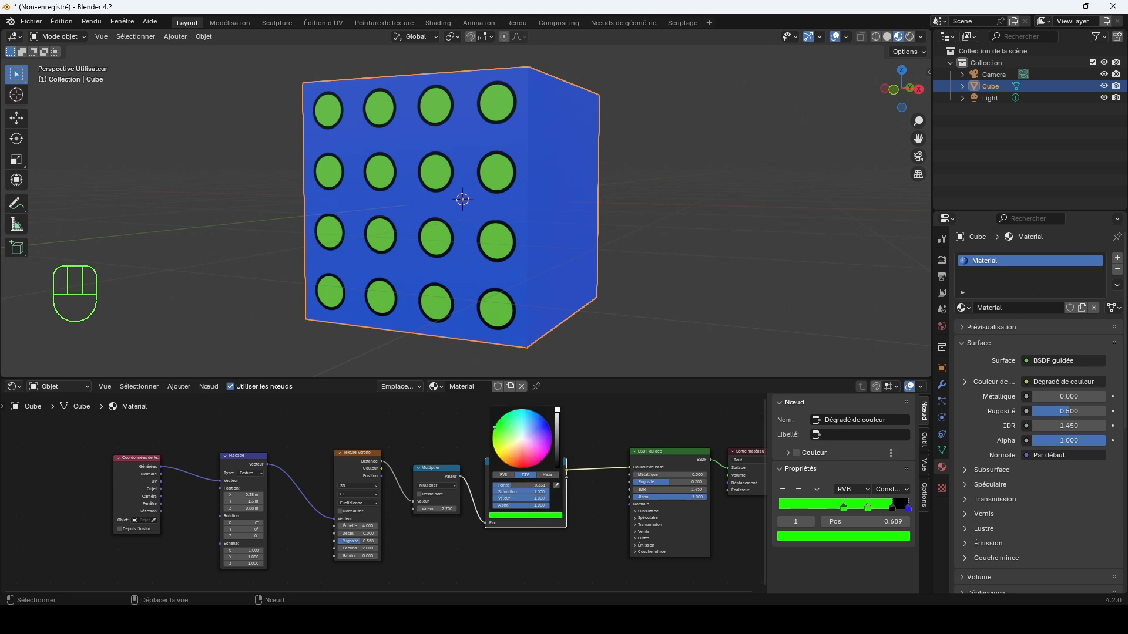
drag(523, 452, 524, 469)
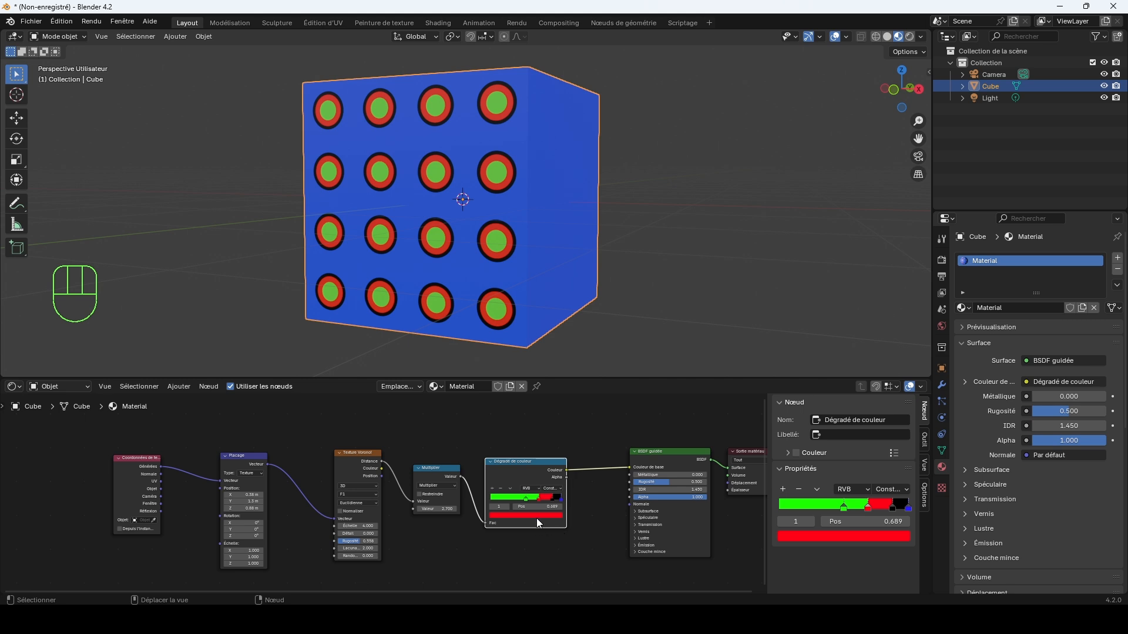
- Shift the Dégradé de couleur node slightly and move its red stop to position 0.666
key(g)
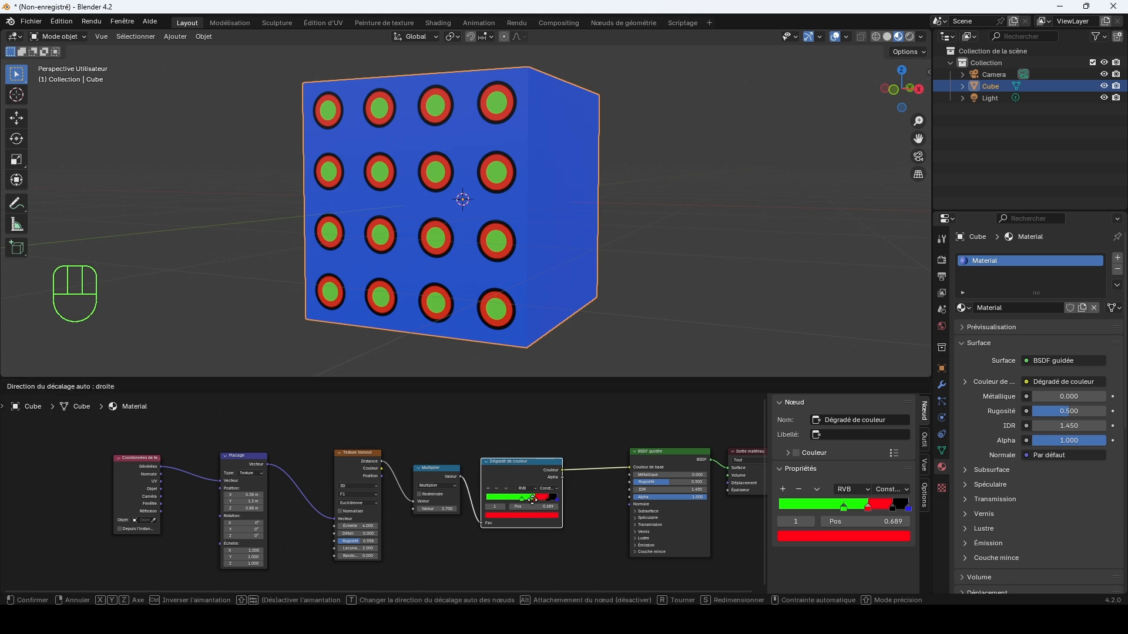
click(541, 502)
drag(542, 503, 538, 503)
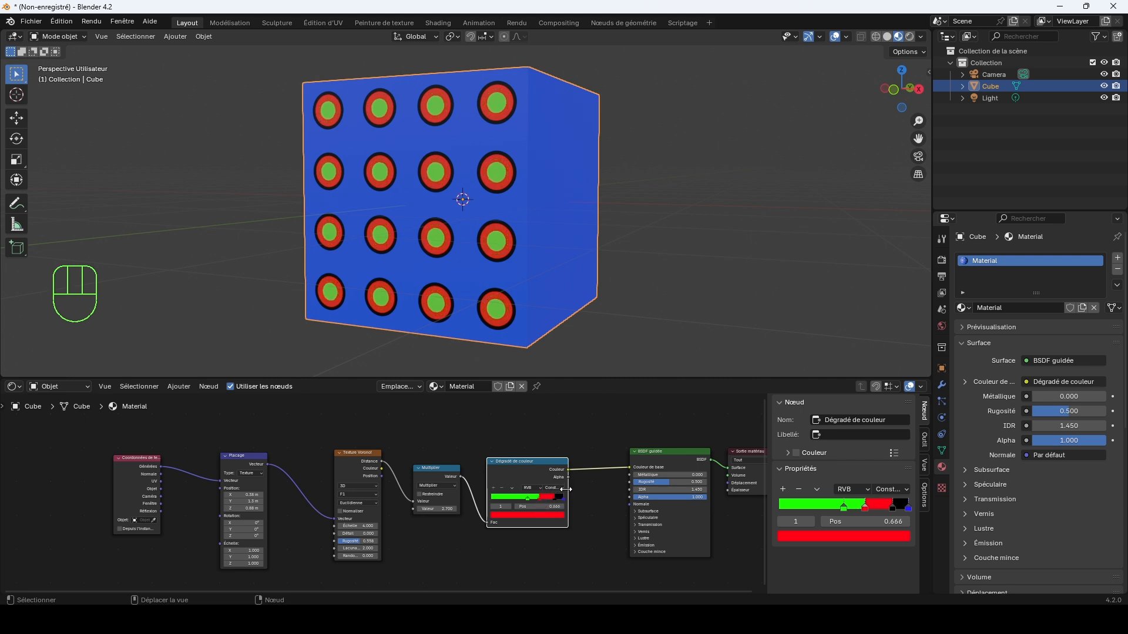
- Widen the Dégradé de couleur node and change its interpolation from Constante to Linéaire
drag(569, 488, 585, 489)
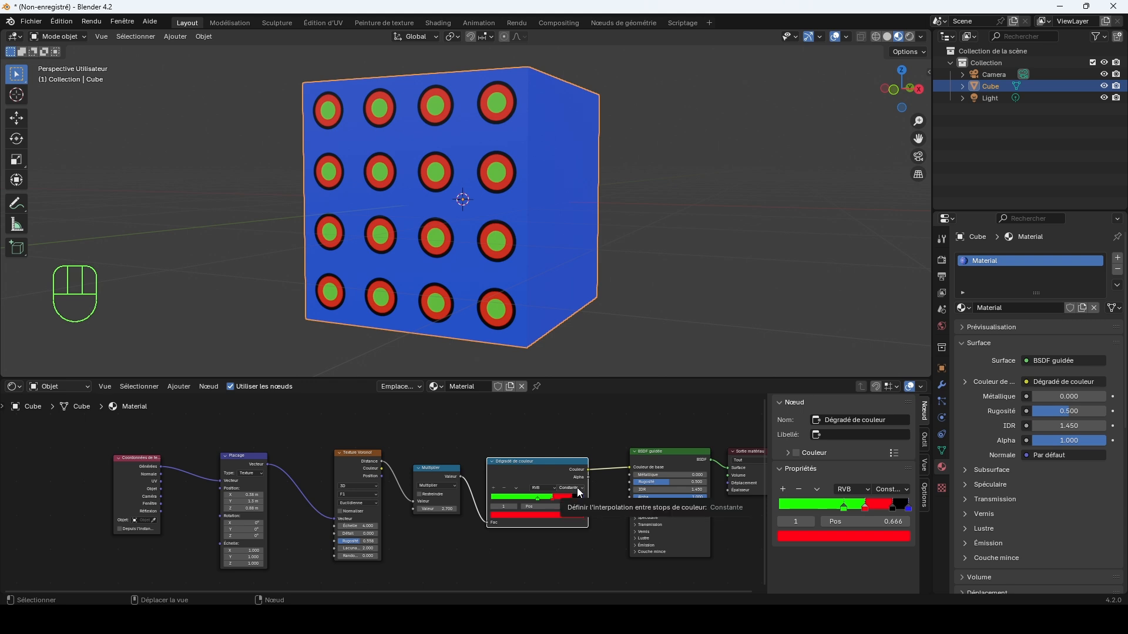
click(577, 488)
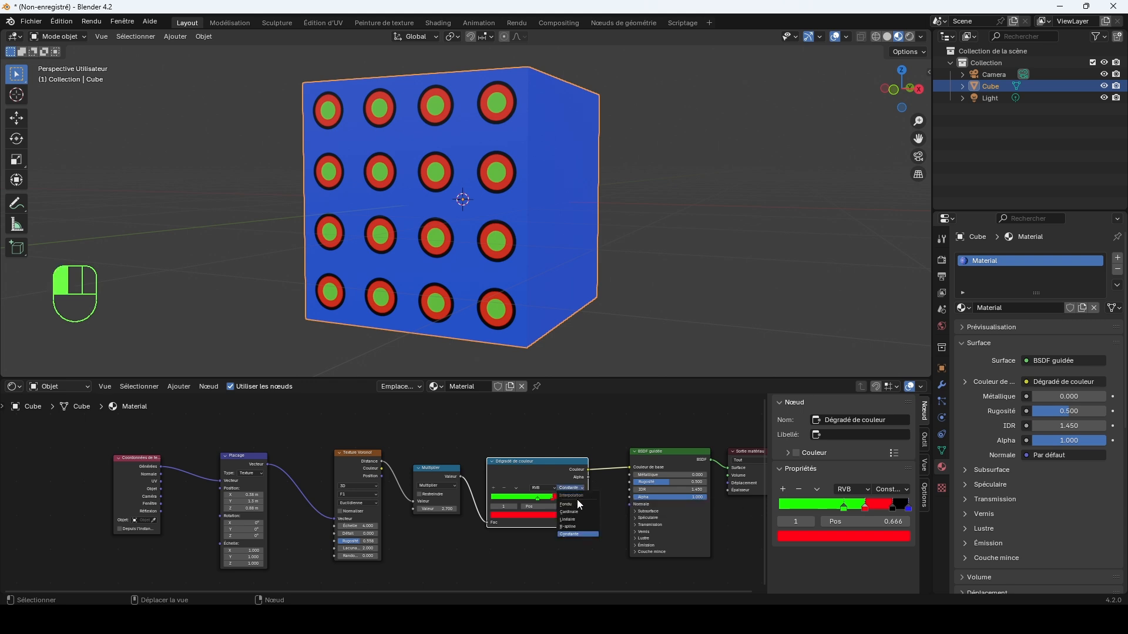
click(575, 520)
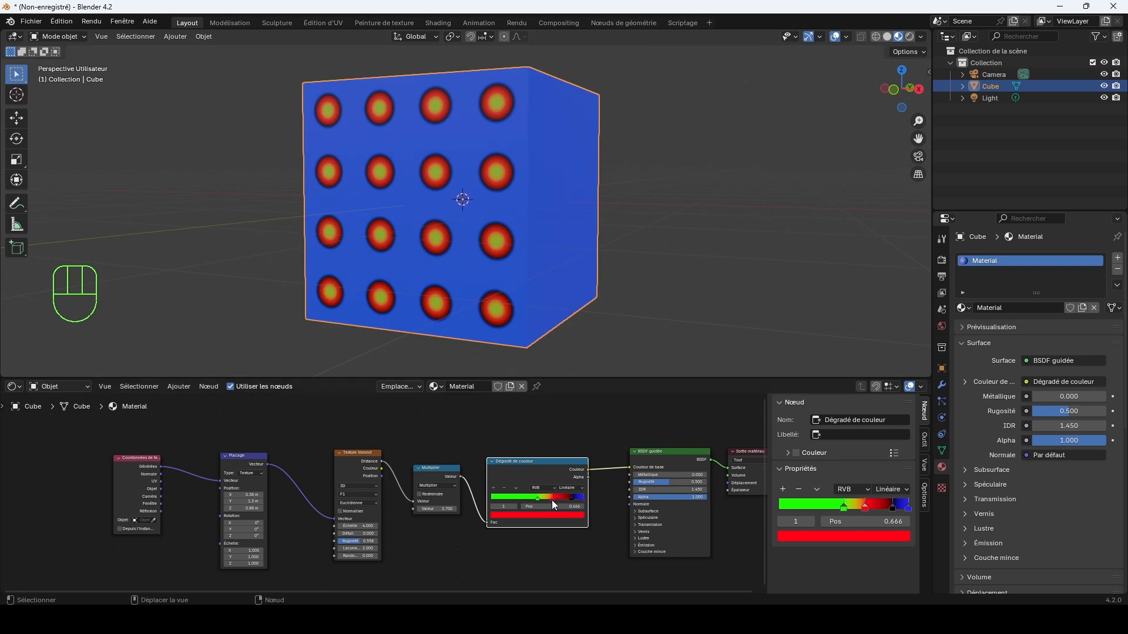
- Move the red stop to position 0.756, the black stop to 0.798 and the blue stop to 0.835
drag(552, 501, 537, 498)
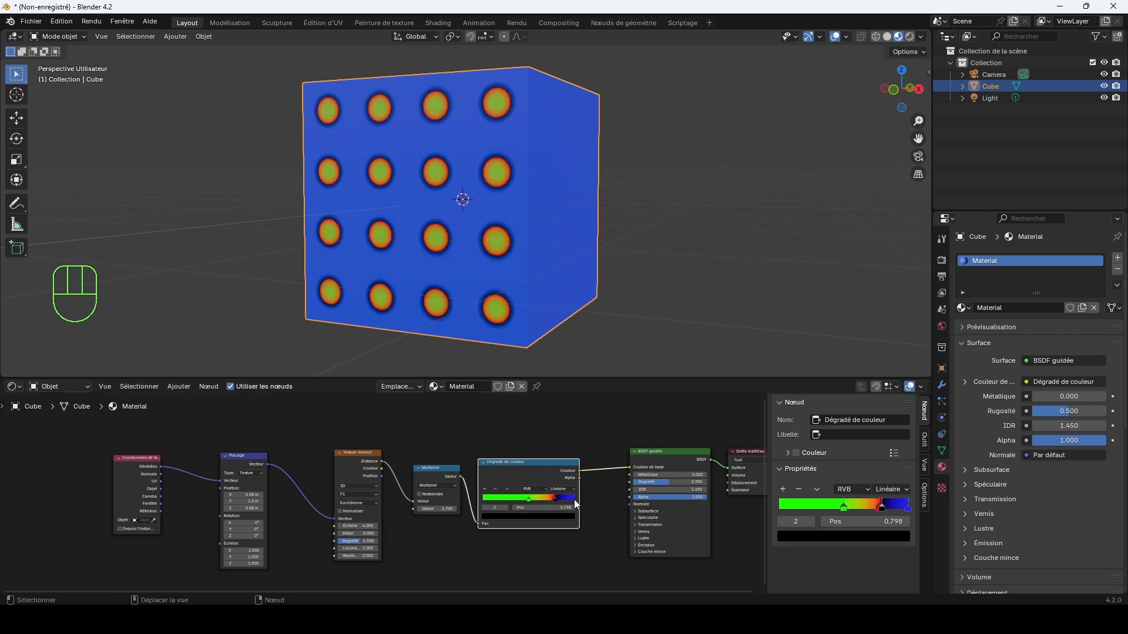
drag(573, 500, 558, 499)
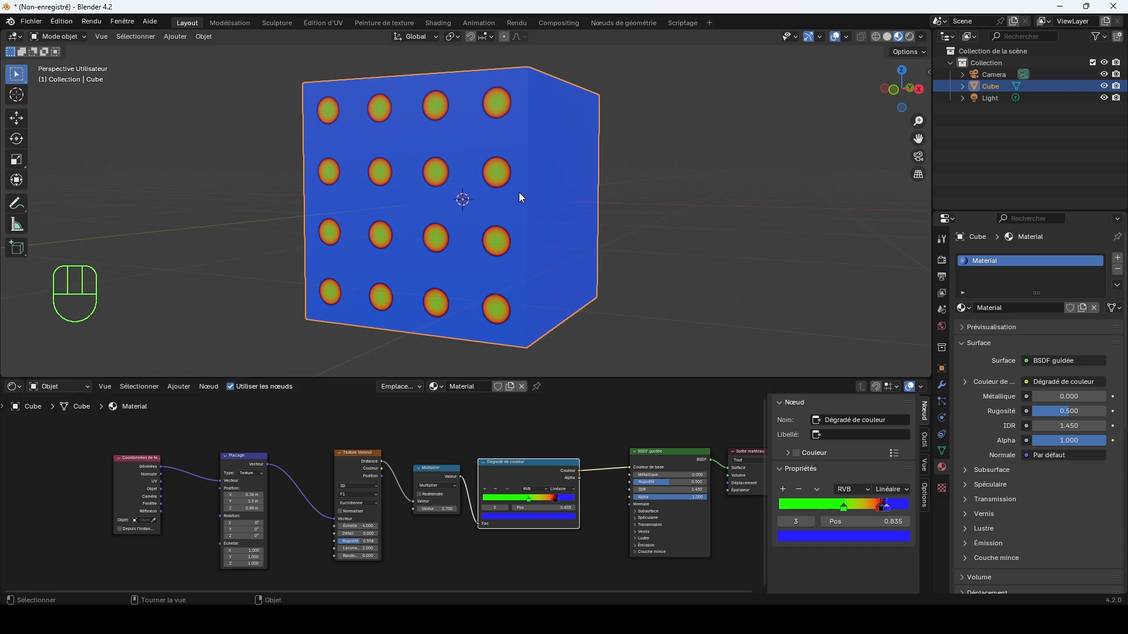
scroll(537, 186, up, 4)
scroll(575, 241, down, 2)
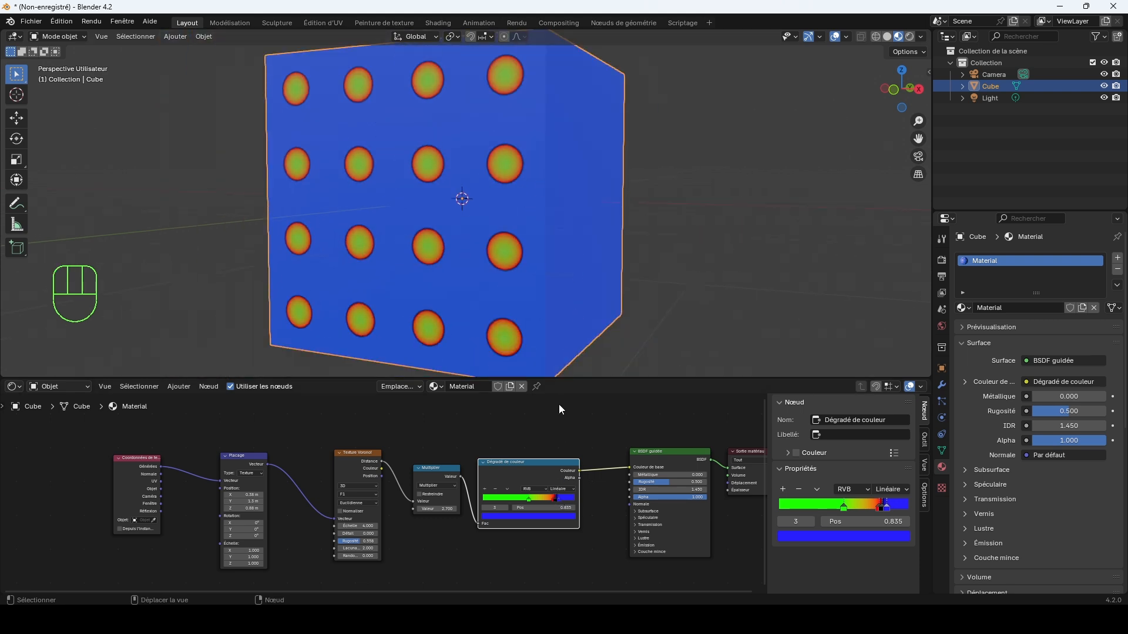
- Set the red stop of the colour ramp to position 0.720 and check the blended dots on the cube
scroll(570, 503, up, 5)
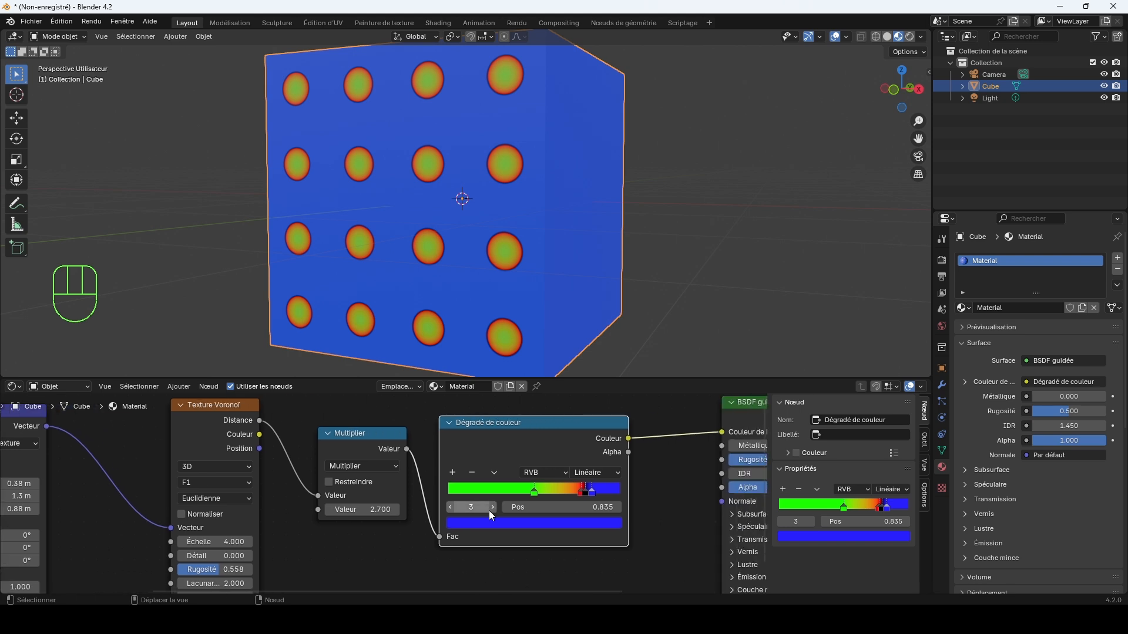
scroll(593, 510, up, 1)
click(673, 494)
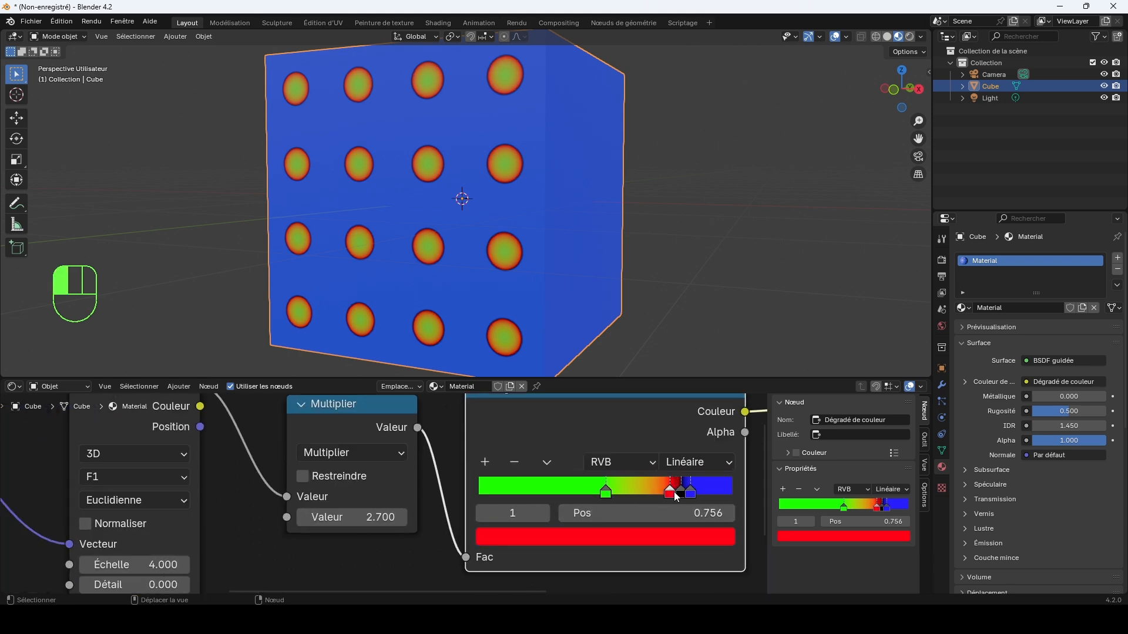
drag(678, 496, 668, 493)
scroll(484, 183, down, 3)
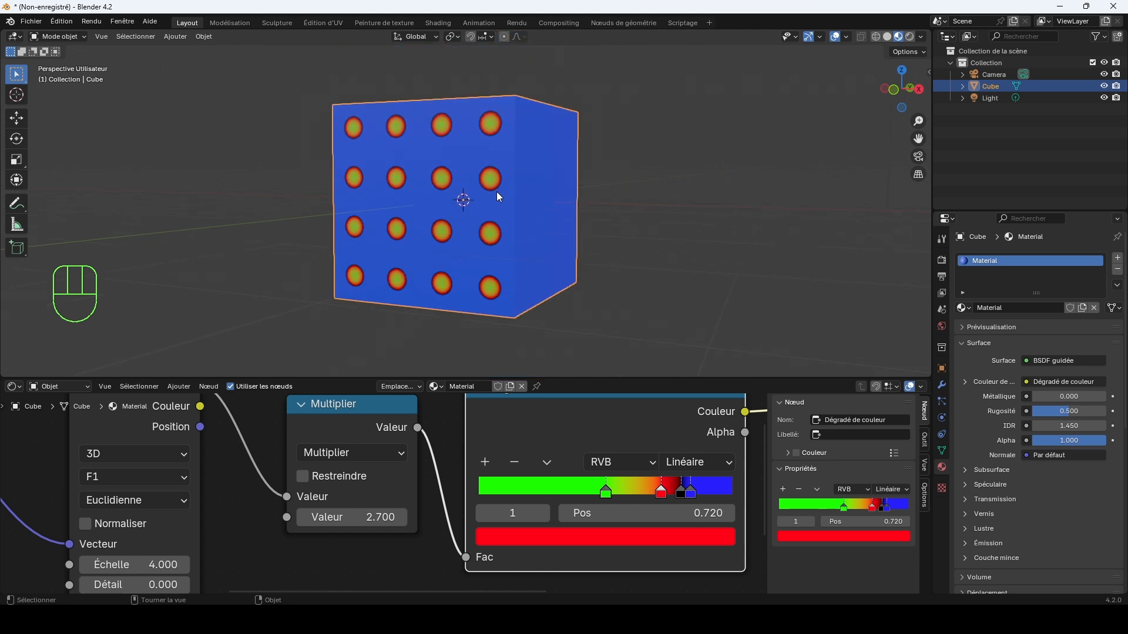
scroll(558, 205, up, 2)
scroll(681, 414, down, 1)
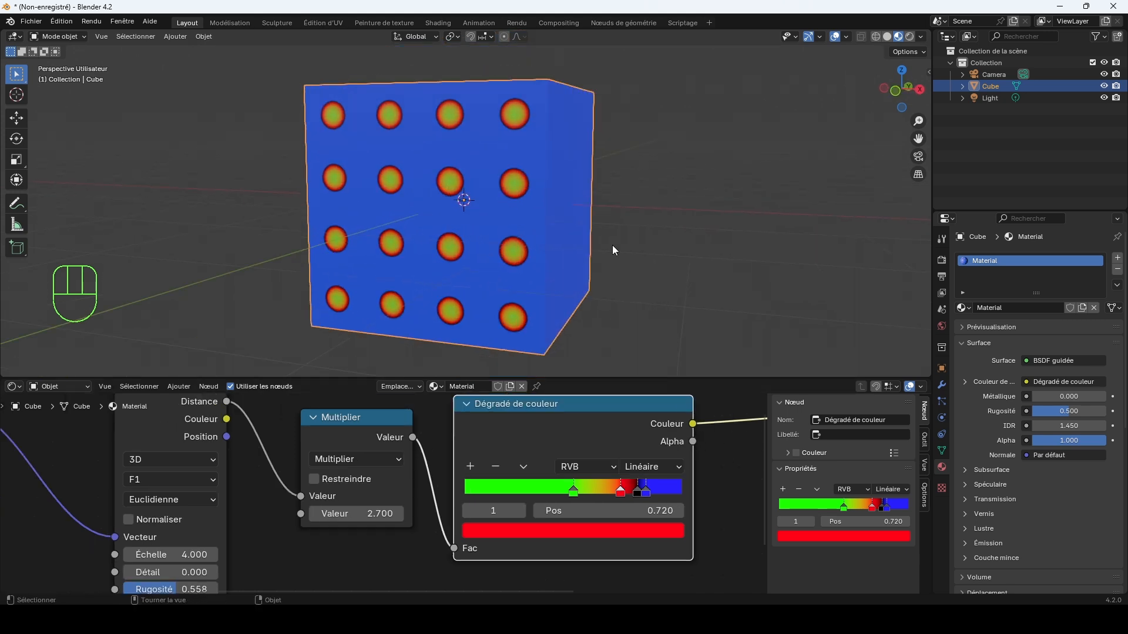
scroll(438, 467, down, 4)
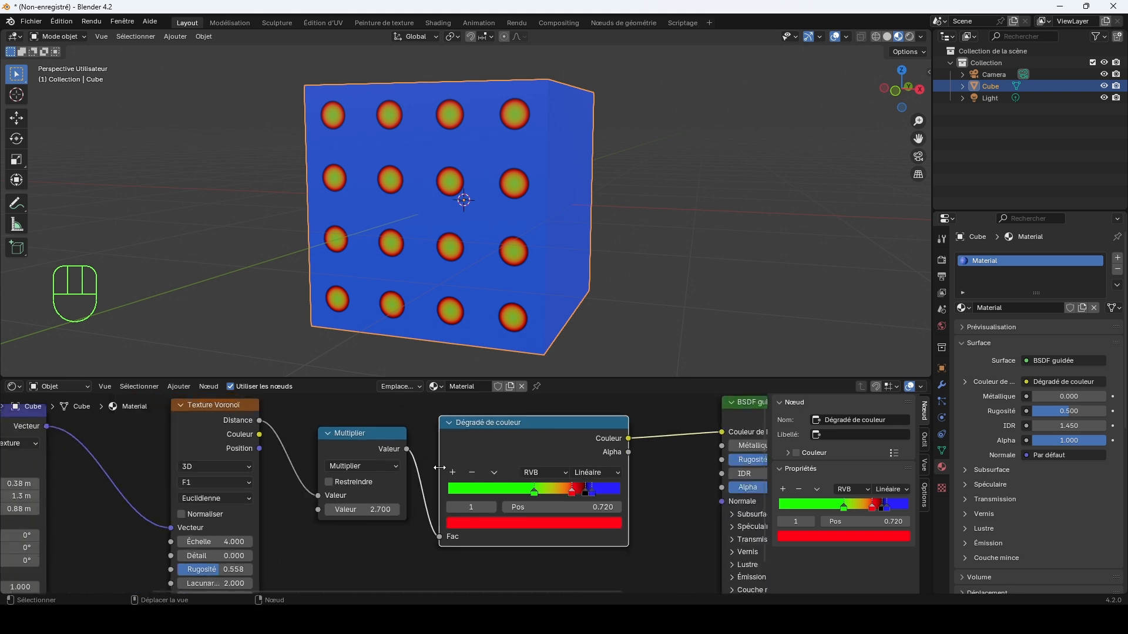
scroll(517, 474, down, 1)
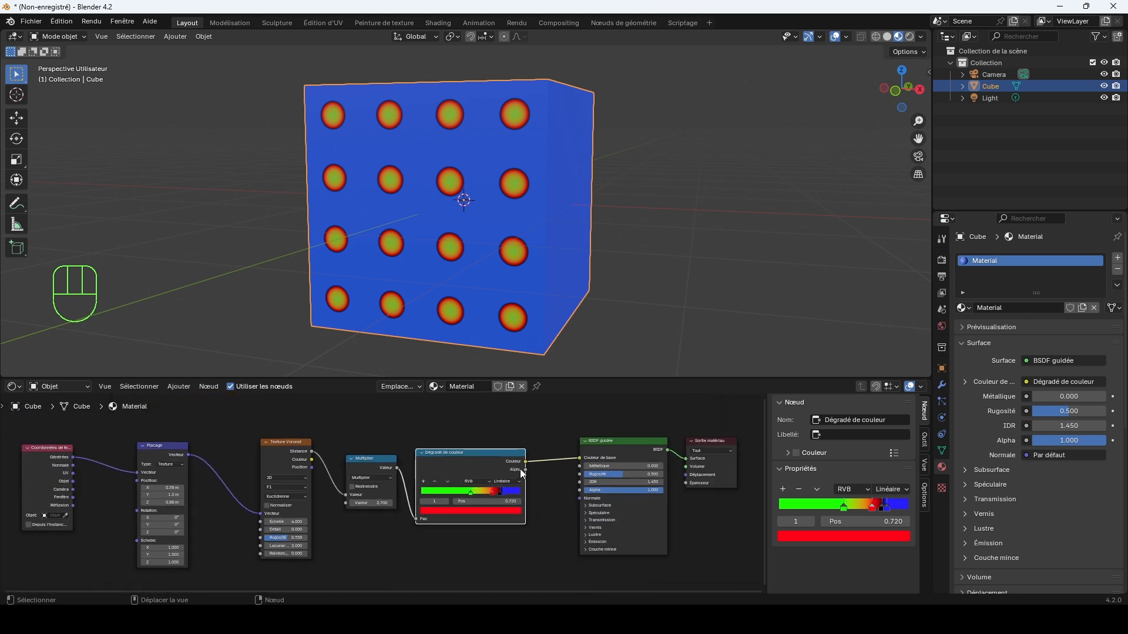